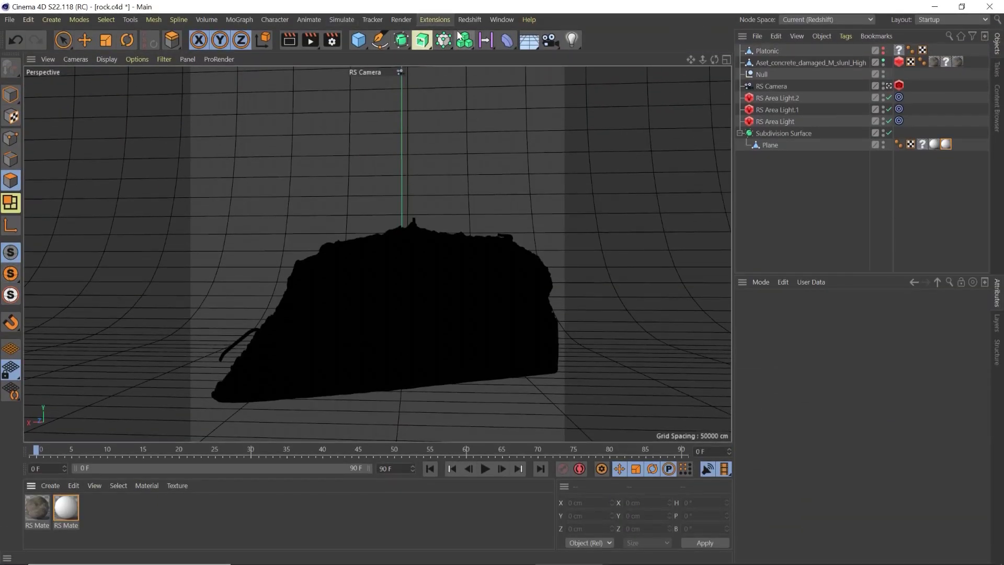
- Switch the renderer through Standard to Physical and add an Ambient Occlusion effect
{"action": "left_click", "coordinate": [331, 39]}
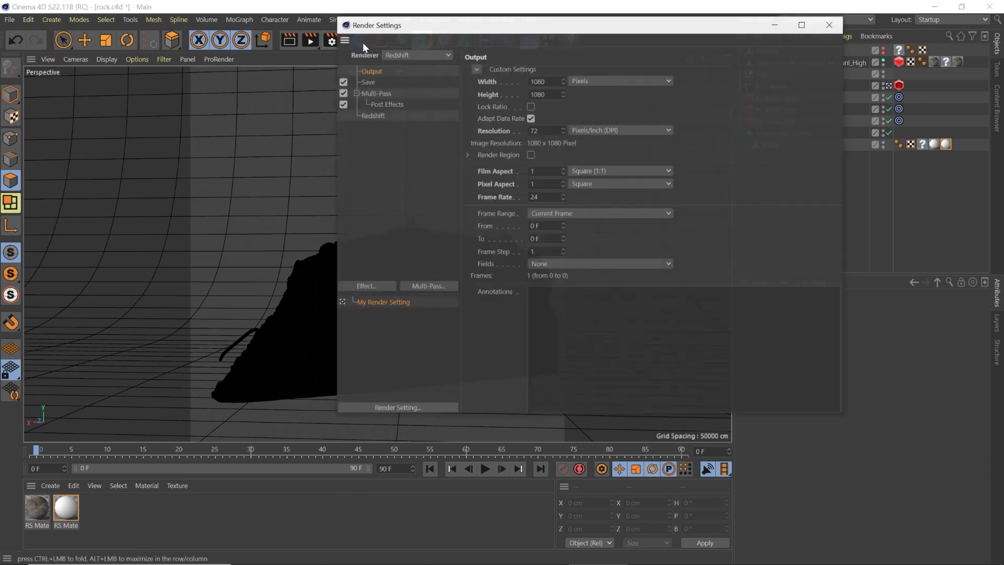
{"action": "left_click", "coordinate": [403, 56]}
{"action": "left_click", "coordinate": [398, 67]}
{"action": "left_click", "coordinate": [397, 53]}
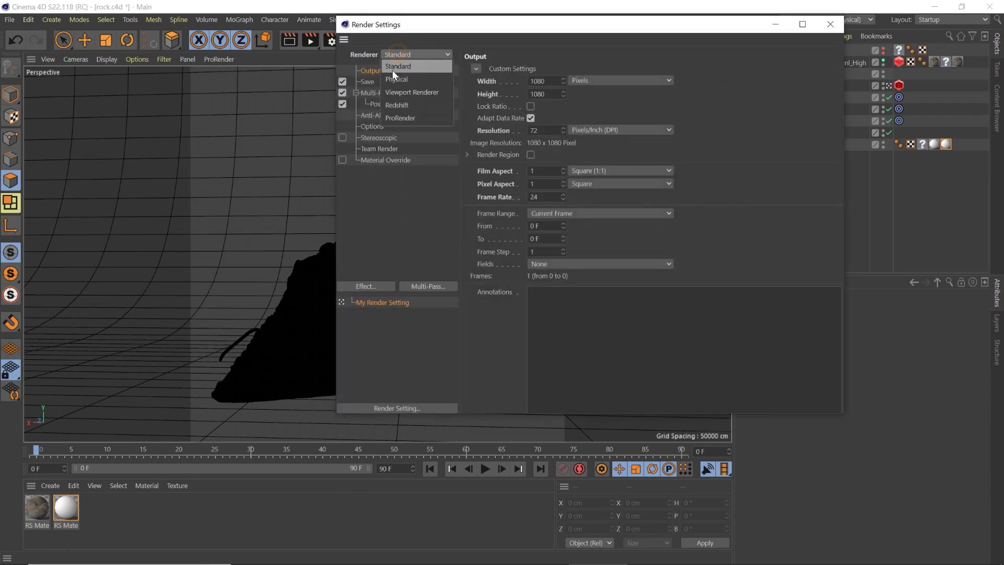
{"action": "left_click", "coordinate": [393, 68]}
{"action": "left_click", "coordinate": [371, 170]}
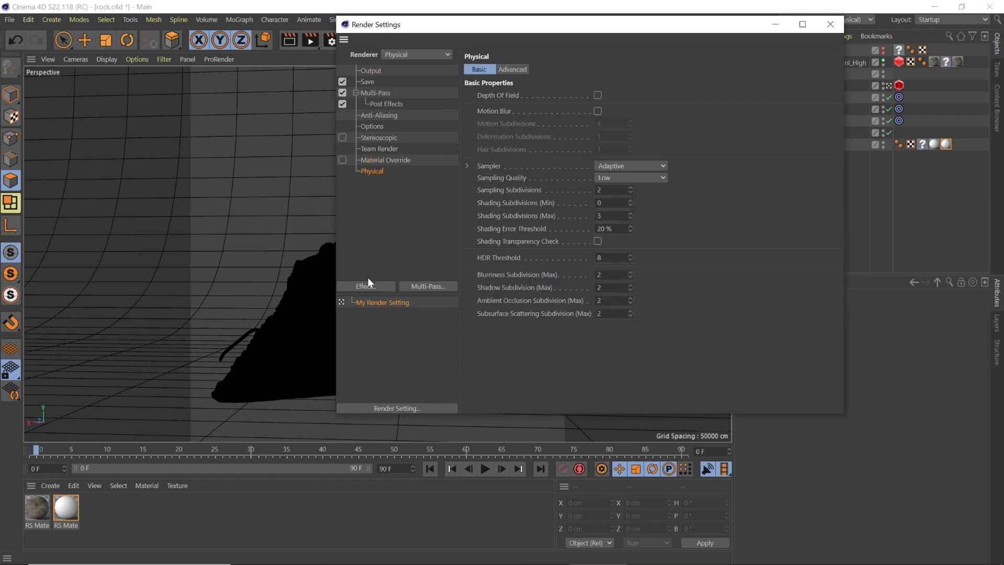
{"action": "left_click", "coordinate": [366, 286]}
{"action": "left_click", "coordinate": [421, 309]}
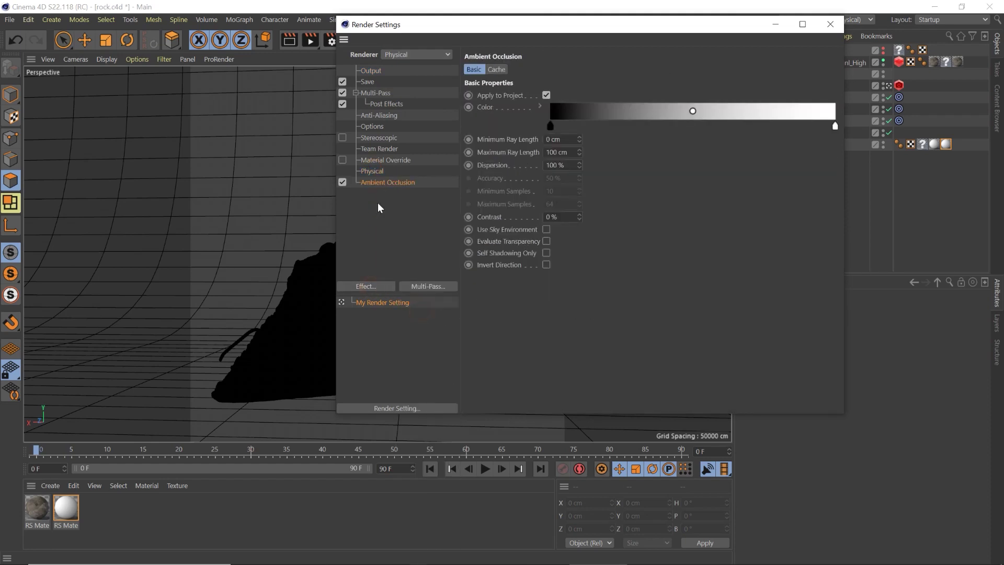
- Add two occlusion gradient knots, disable Ambient Occlusion, return to Redshift and list its post effects
{"action": "left_click_drag", "start_coordinate": [703, 125], "coordinate": [574, 126]}
{"action": "left_click_drag", "start_coordinate": [661, 125], "coordinate": [603, 132]}
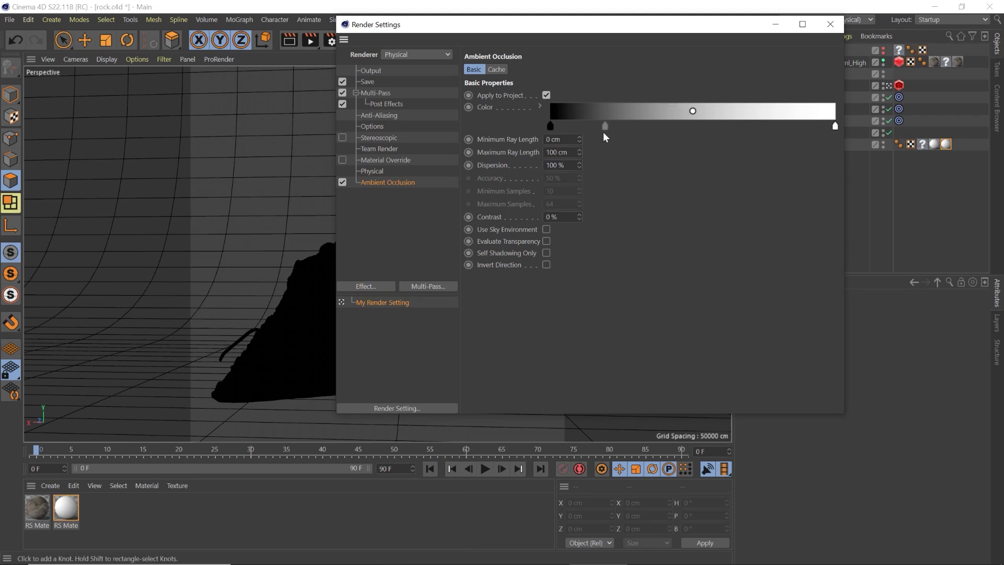
{"action": "left_click", "coordinate": [342, 182]}
{"action": "left_click", "coordinate": [397, 55]}
{"action": "left_click", "coordinate": [395, 105]}
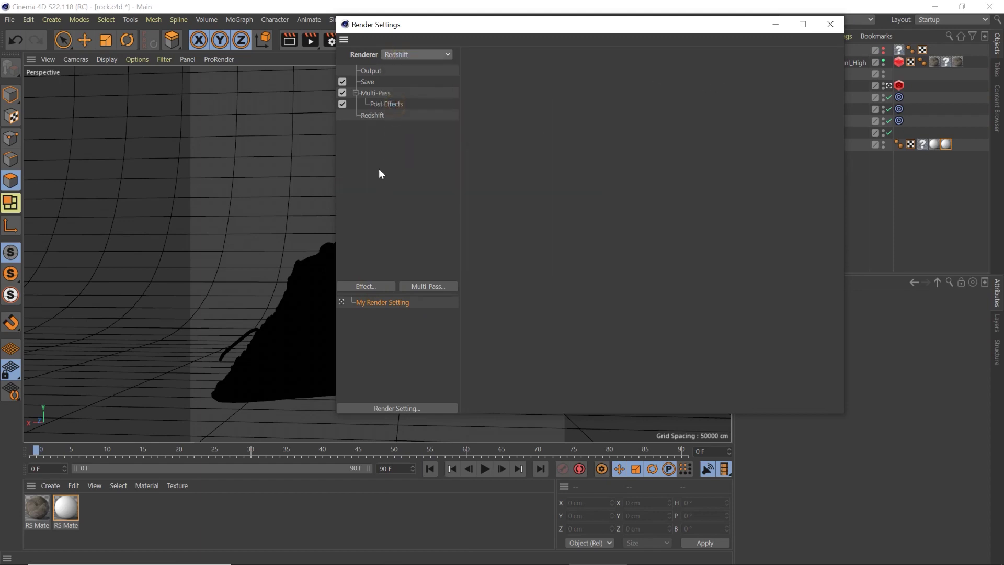
{"action": "left_click", "coordinate": [369, 285]}
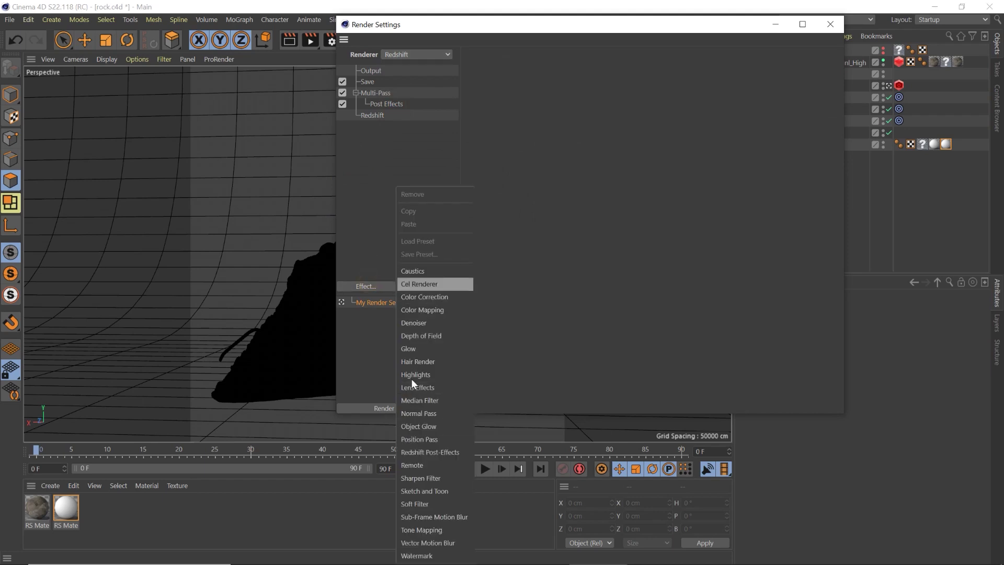
- Search the nodes for 'ao', add an RS AO node and drag its output onto RS Material
{"action": "left_click", "coordinate": [375, 227]}
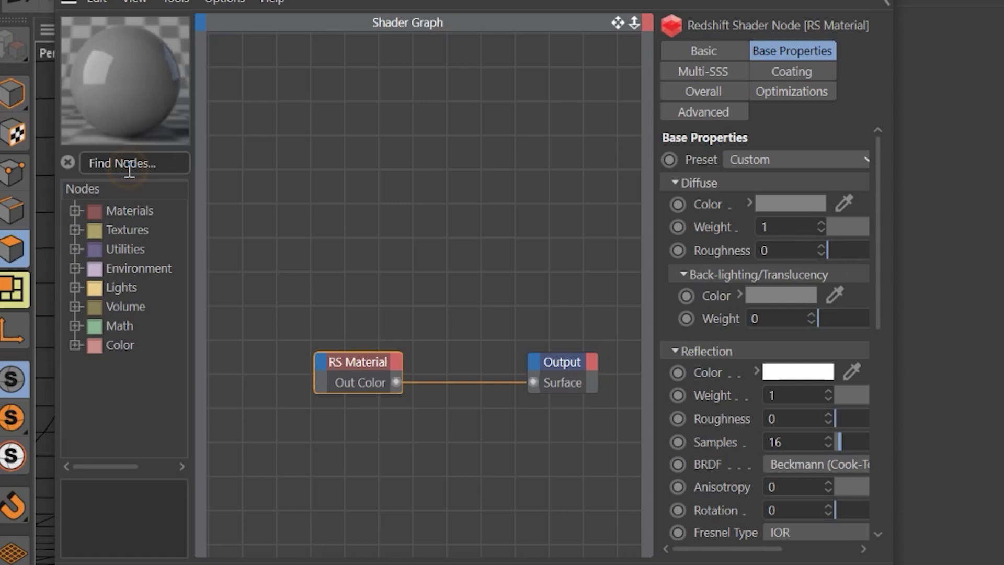
{"action": "left_click", "coordinate": [129, 164]}
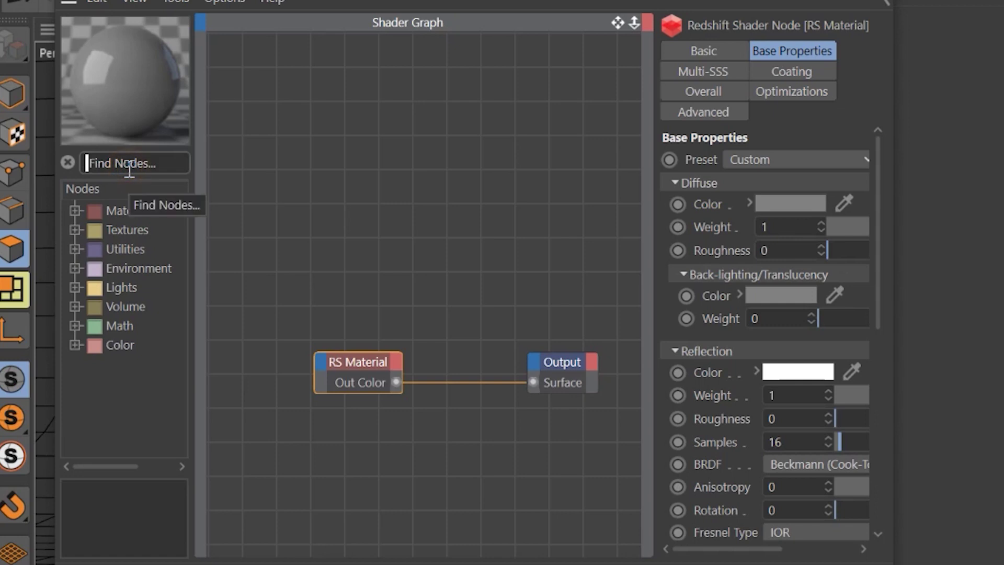
{"action": "type", "text": "ao"}
{"action": "left_click_drag", "start_coordinate": [128, 231], "coordinate": [320, 336]}
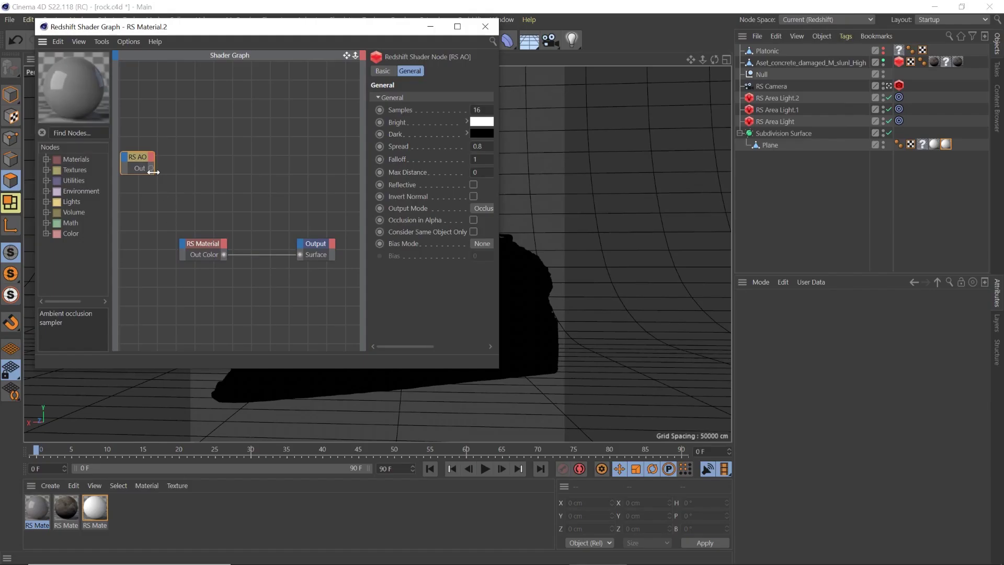
{"action": "left_click_drag", "start_coordinate": [183, 230], "coordinate": [182, 243]}
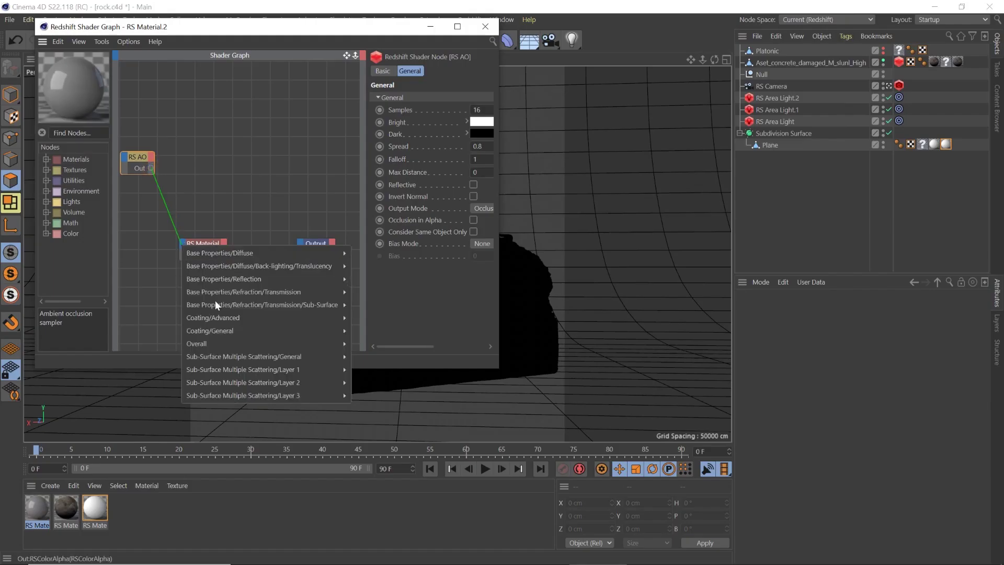
{"action": "mouse_move", "coordinate": [227, 258]}
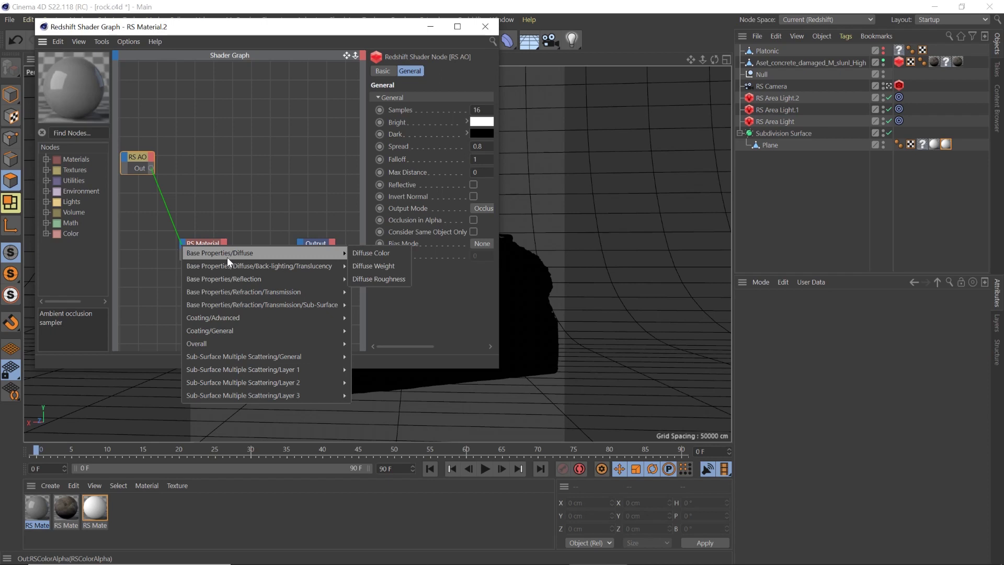
{"action": "left_click", "coordinate": [206, 230]}
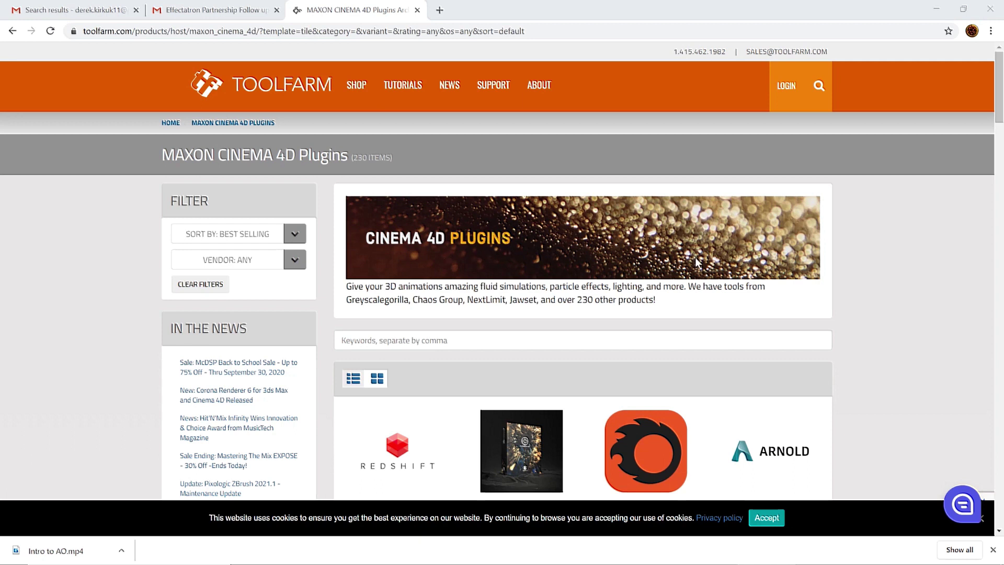
- Scroll through Toolfarm's MAXON Cinema 4D plugins catalogue, including Redshift and Arnold
{"action": "scroll", "coordinate": [732, 270], "scroll_direction": "down", "scroll_amount": 1}
{"action": "scroll", "coordinate": [765, 280], "scroll_direction": "down", "scroll_amount": 1}
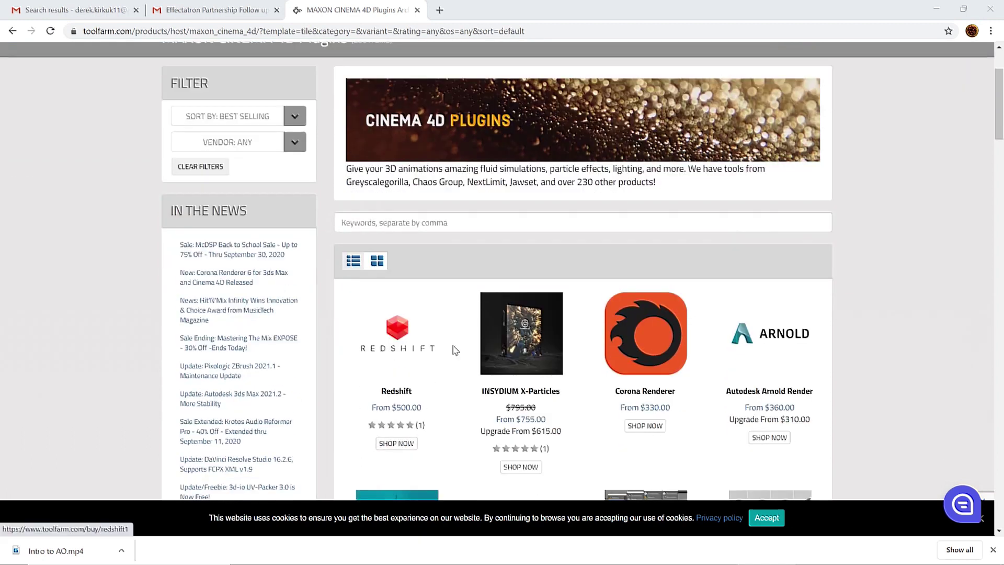
{"action": "scroll", "coordinate": [463, 350], "scroll_direction": "down", "scroll_amount": 3}
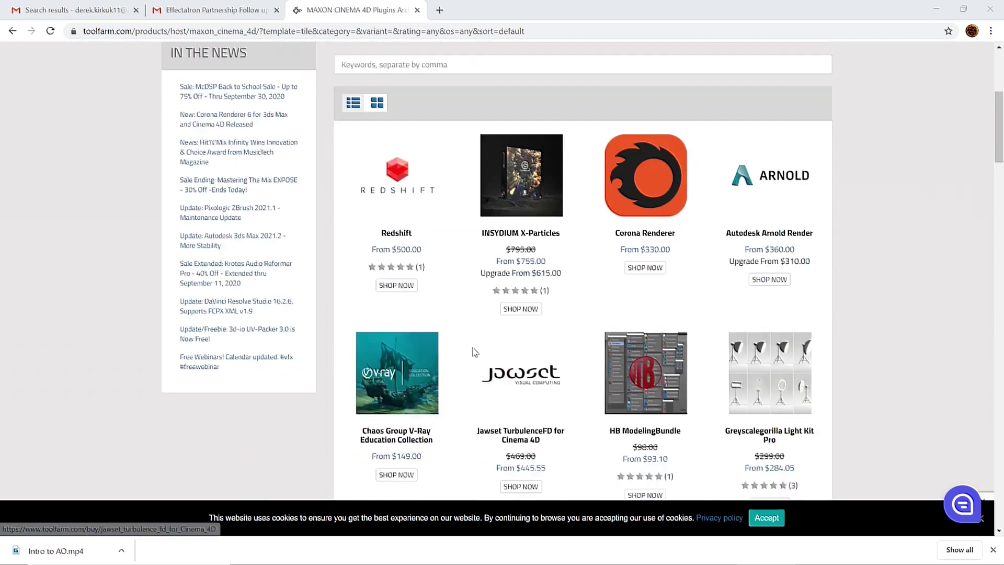
{"action": "scroll", "coordinate": [471, 352], "scroll_direction": "up", "scroll_amount": 5}
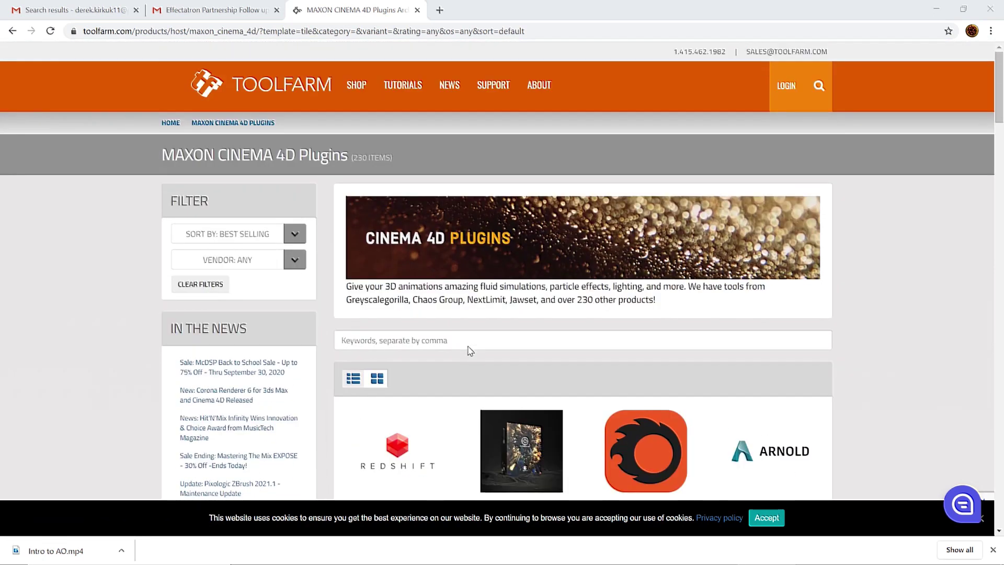
{"action": "scroll", "coordinate": [460, 334], "scroll_direction": "down", "scroll_amount": 3}
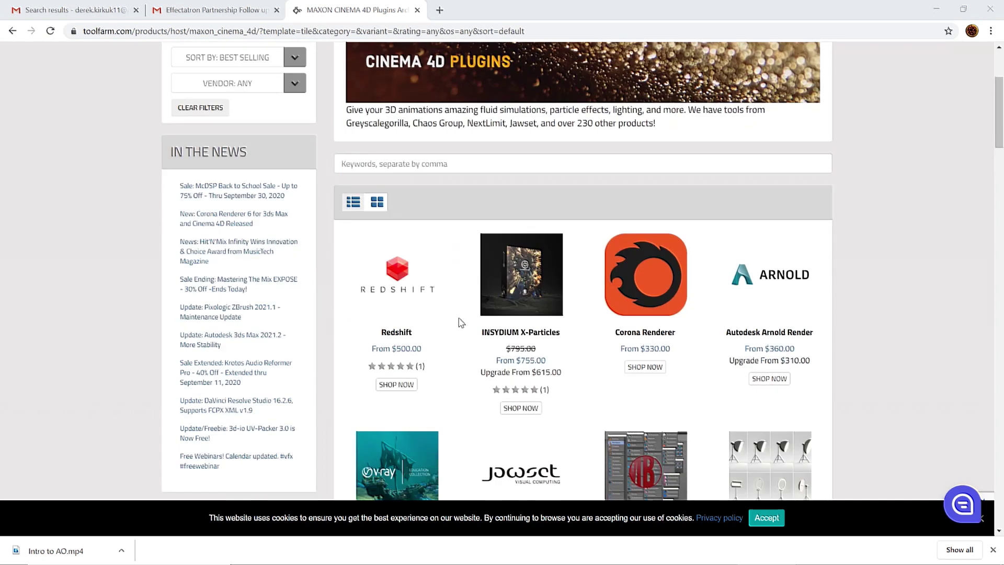
{"action": "scroll", "coordinate": [474, 334], "scroll_direction": "down", "scroll_amount": 3}
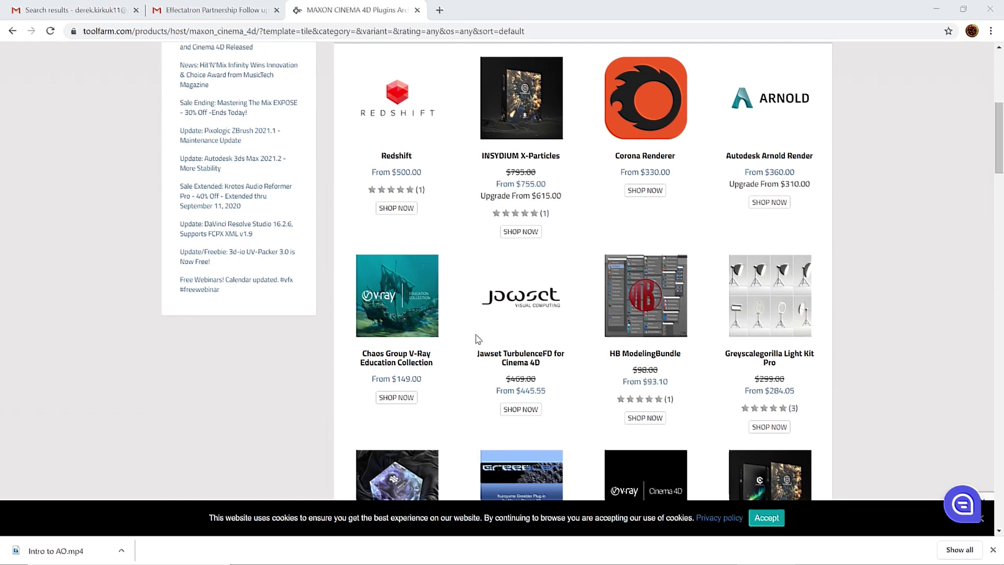
{"action": "scroll", "coordinate": [465, 308], "scroll_direction": "up", "scroll_amount": 4}
{"action": "scroll", "coordinate": [562, 354], "scroll_direction": "down", "scroll_amount": 2}
{"action": "scroll", "coordinate": [562, 354], "scroll_direction": "down", "scroll_amount": 4}
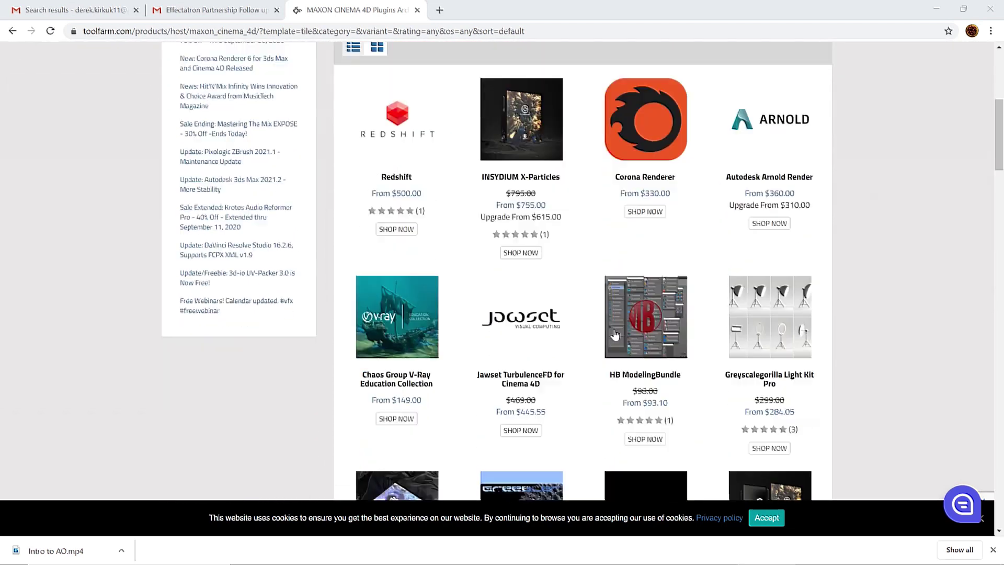
{"action": "scroll", "coordinate": [489, 264], "scroll_direction": "up", "scroll_amount": 8}
{"action": "mouse_move", "coordinate": [386, 97]}
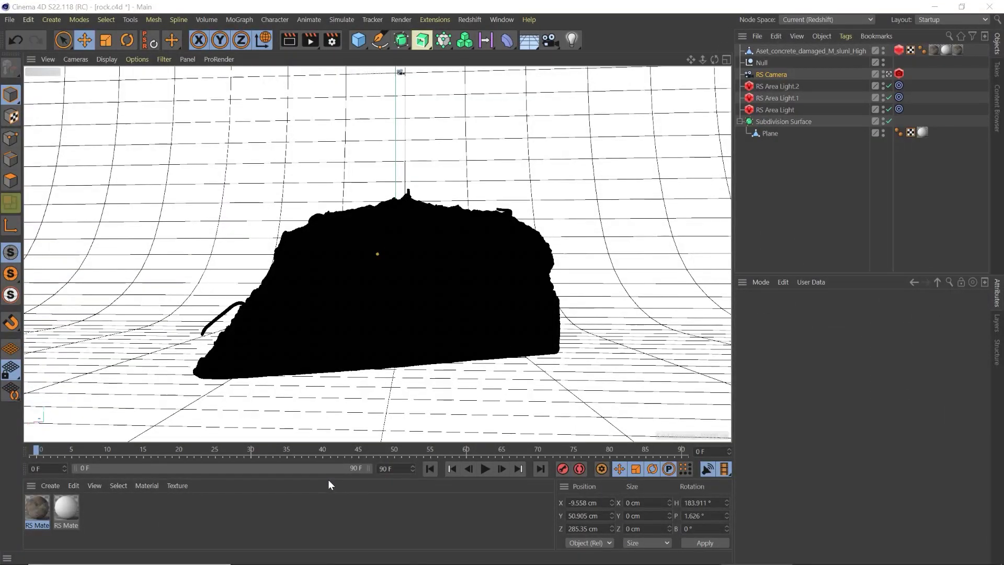
- Select the concrete rock object and choose a different viewport shading mode
{"action": "left_click", "coordinate": [784, 51]}
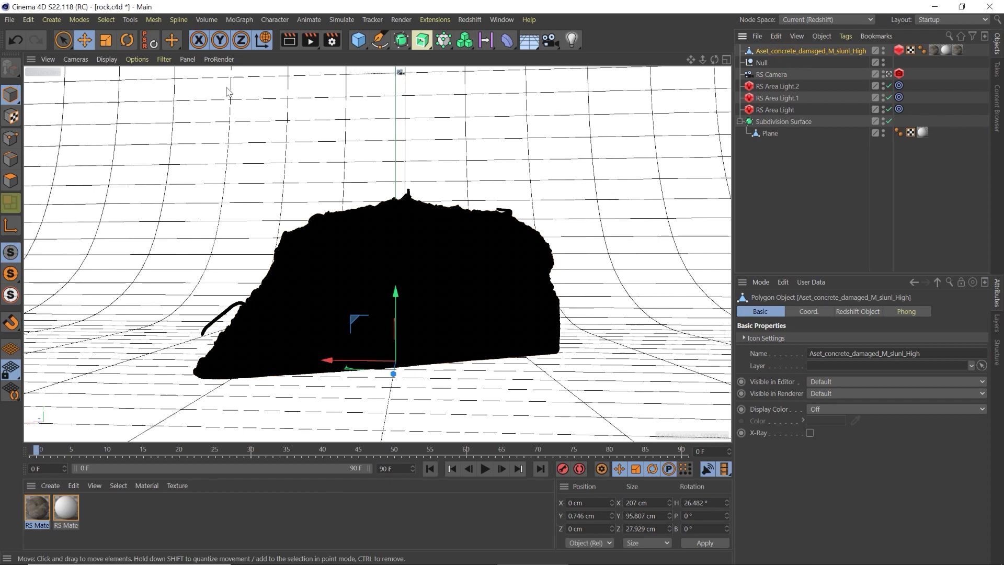
{"action": "left_click", "coordinate": [107, 59]}
{"action": "left_click", "coordinate": [126, 115]}
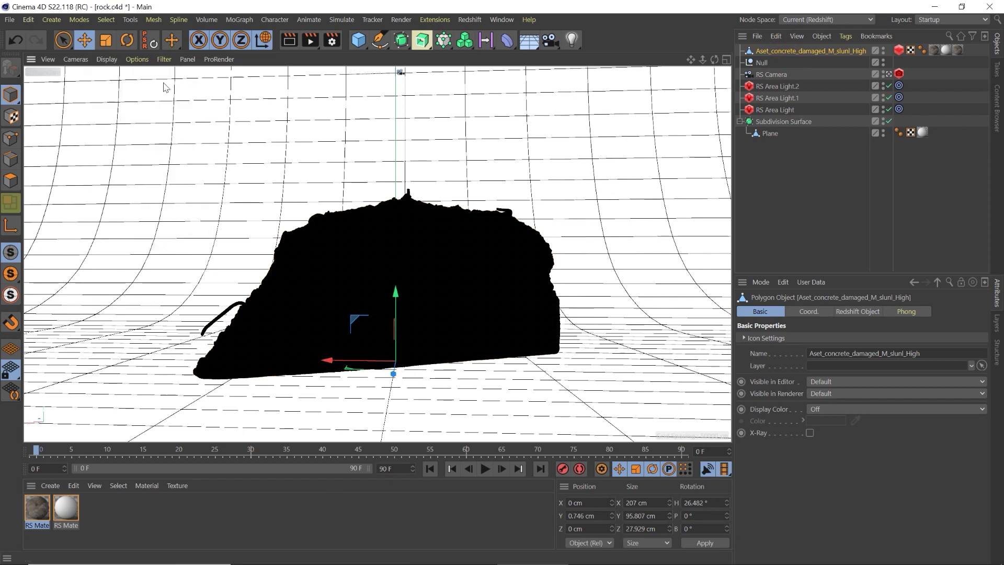
{"action": "left_click", "coordinate": [137, 59]}
{"action": "left_click", "coordinate": [498, 265]}
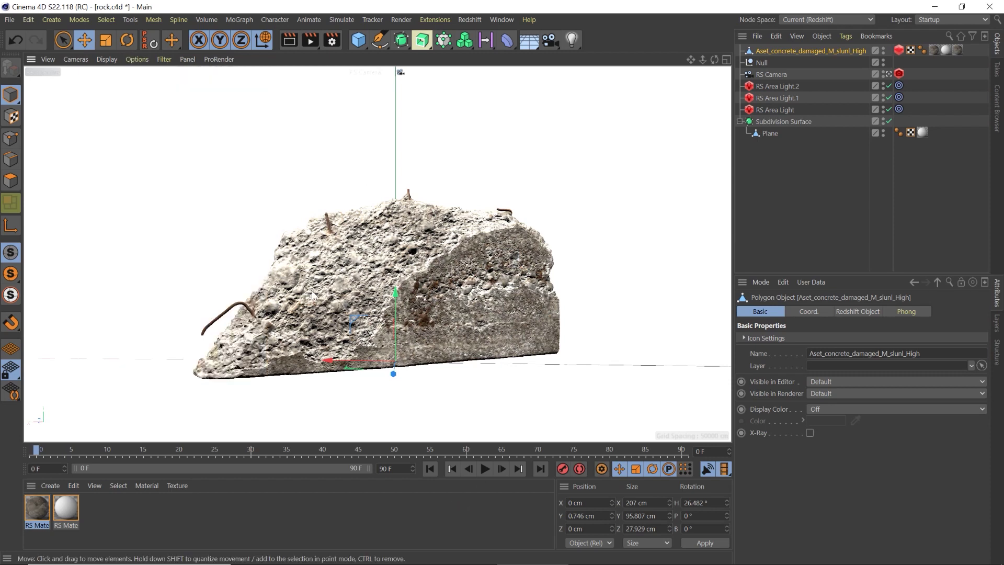
{"action": "left_click", "coordinate": [102, 59]}
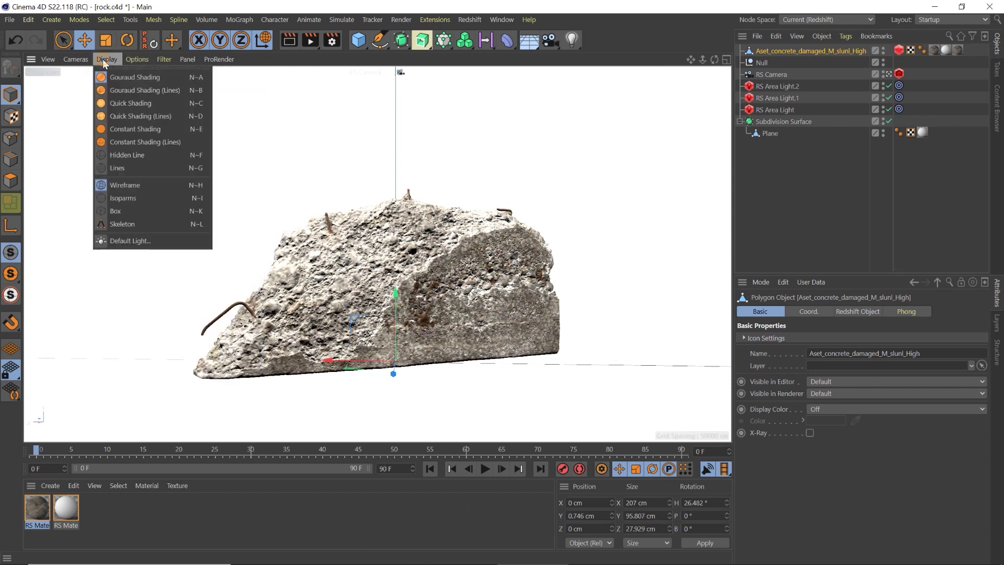
{"action": "left_click", "coordinate": [121, 155]}
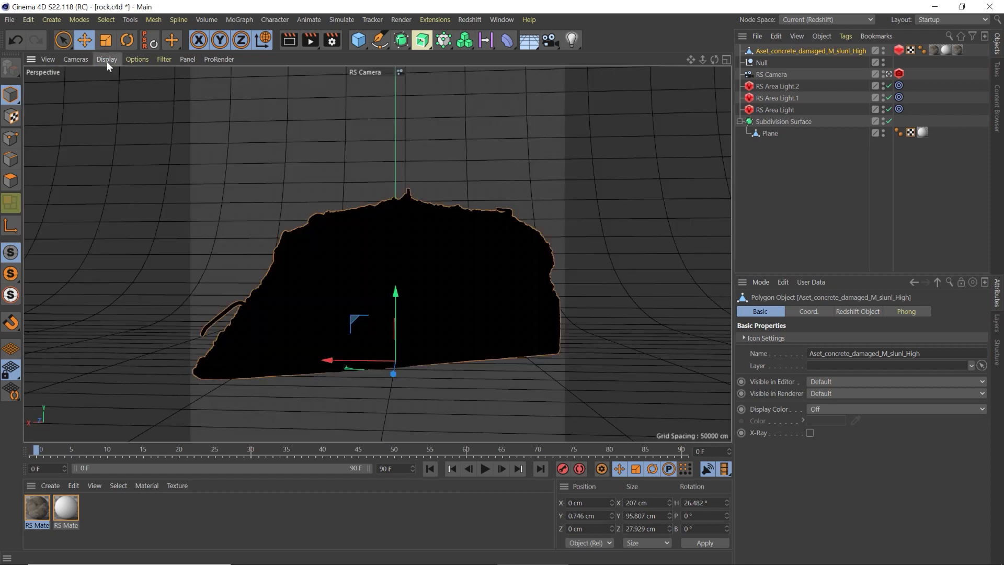
- Switch to the editor camera, then orbit and zoom in on the high-poly rock mesh
{"action": "left_click", "coordinate": [888, 74]}
{"action": "left_click_drag", "start_coordinate": [461, 280], "coordinate": [533, 329], "text": "alt"}
{"action": "scroll", "coordinate": [533, 329], "scroll_direction": "up", "scroll_amount": 8}
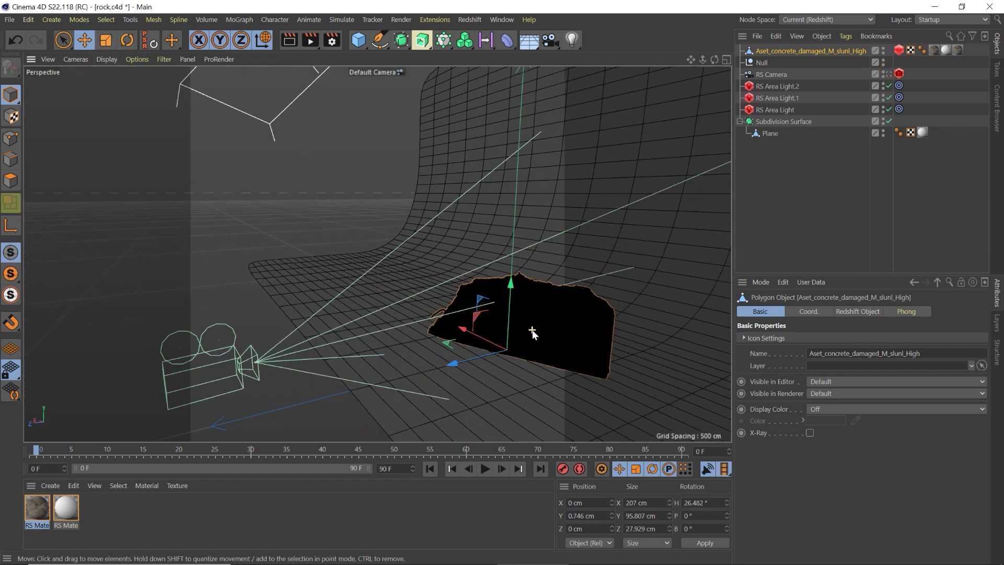
{"action": "scroll", "coordinate": [494, 290], "scroll_direction": "up", "scroll_amount": 2}
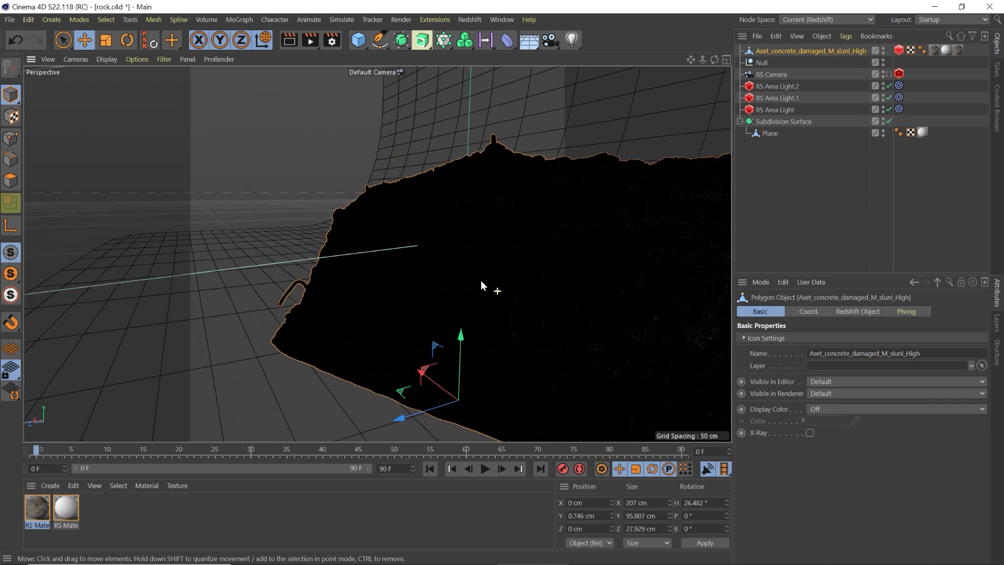
{"action": "scroll", "coordinate": [481, 281], "scroll_direction": "up", "scroll_amount": 2}
{"action": "scroll", "coordinate": [526, 261], "scroll_direction": "up", "scroll_amount": 2}
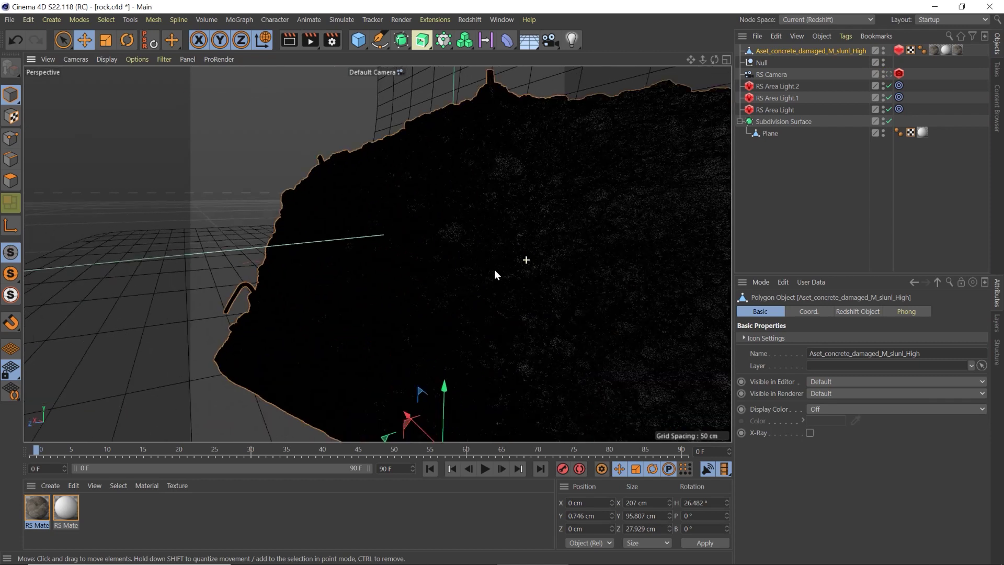
{"action": "scroll", "coordinate": [495, 276], "scroll_direction": "up", "scroll_amount": 2}
{"action": "scroll", "coordinate": [485, 286], "scroll_direction": "up", "scroll_amount": 6}
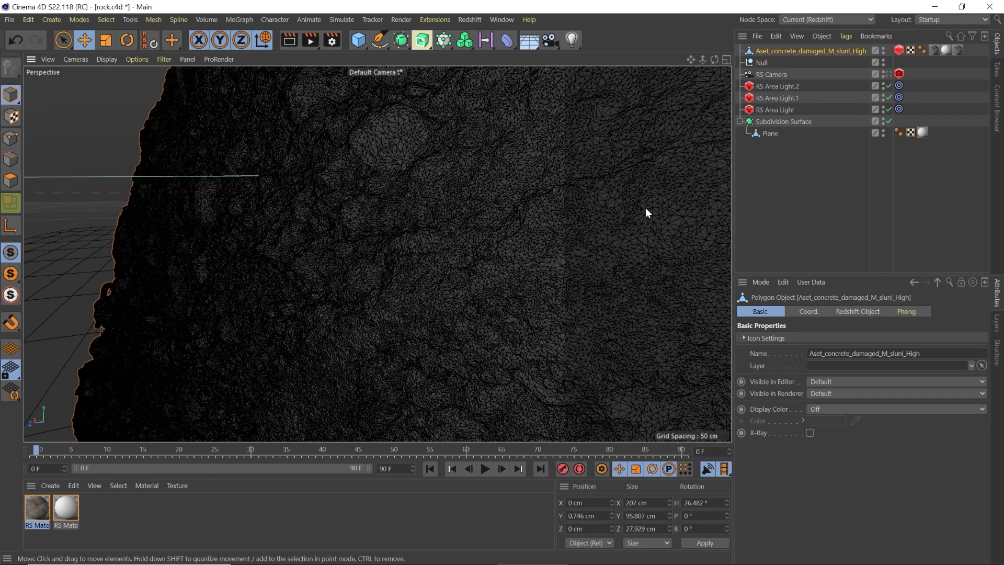
- Look through the RS Camera, open the rock material's Shader Graph, and open the Redshift RenderView
{"action": "left_click", "coordinate": [889, 73]}
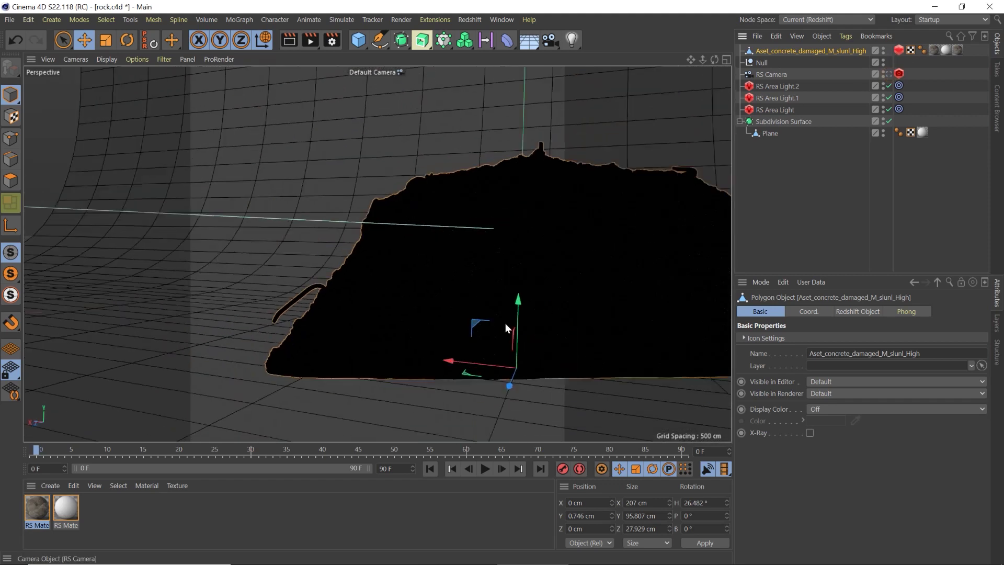
{"action": "double_click", "coordinate": [33, 510]}
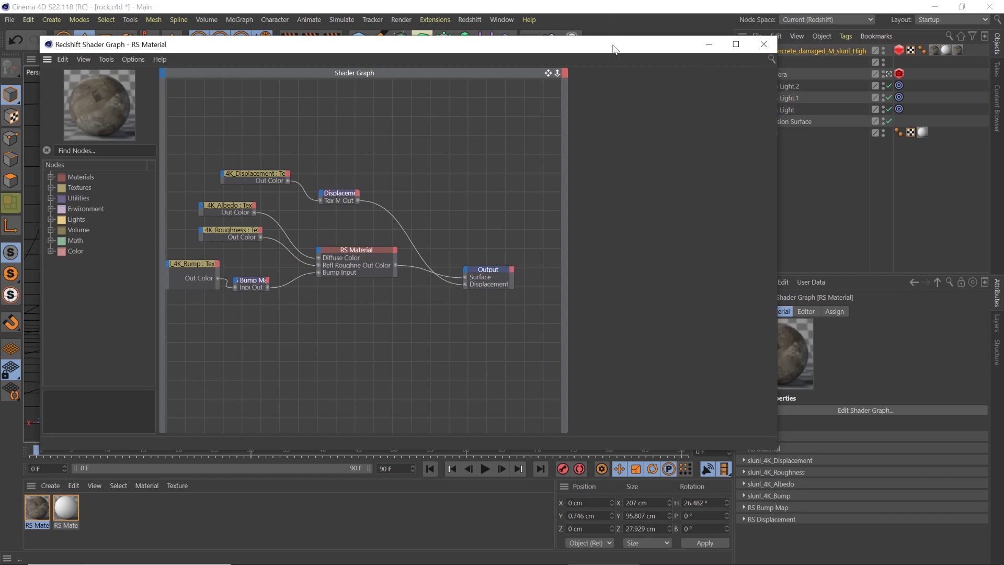
{"action": "left_click_drag", "start_coordinate": [614, 49], "coordinate": [608, 86]}
{"action": "left_click", "coordinate": [470, 20]}
{"action": "left_click", "coordinate": [516, 111]}
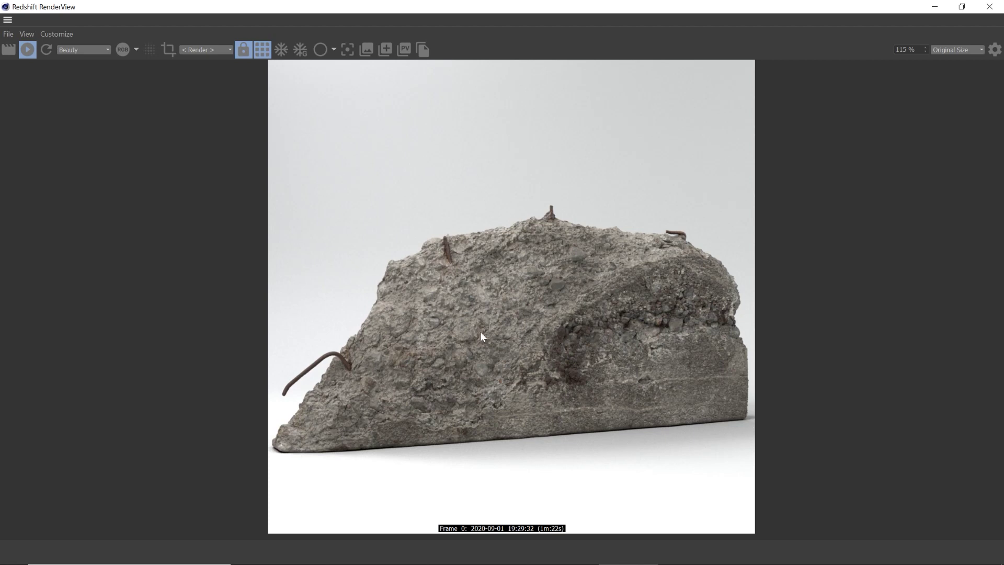
- Zoom and pan the rock render to recentre the rock
{"action": "scroll", "coordinate": [417, 315], "scroll_direction": "up", "scroll_amount": 6}
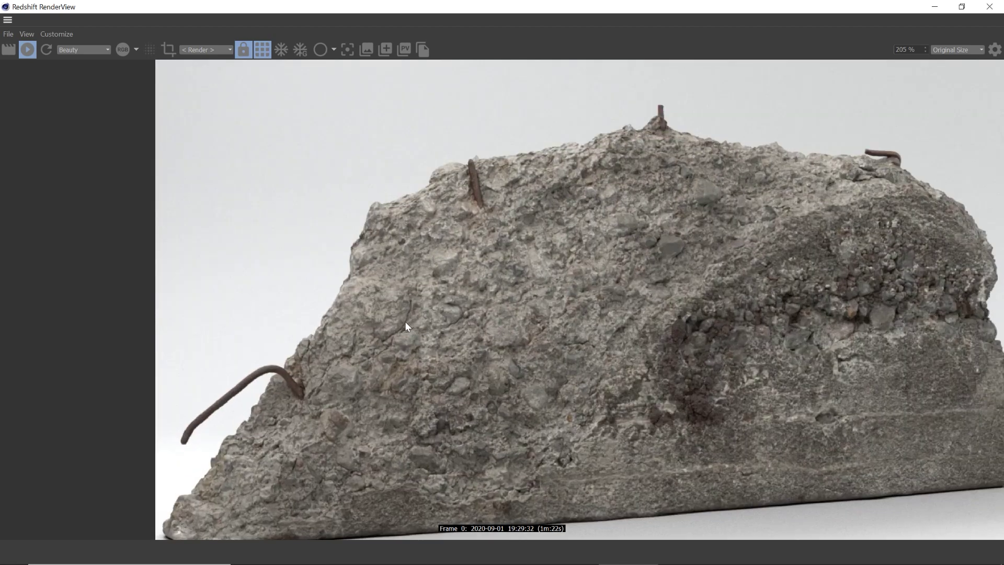
{"action": "scroll", "coordinate": [706, 290], "scroll_direction": "down", "scroll_amount": 6}
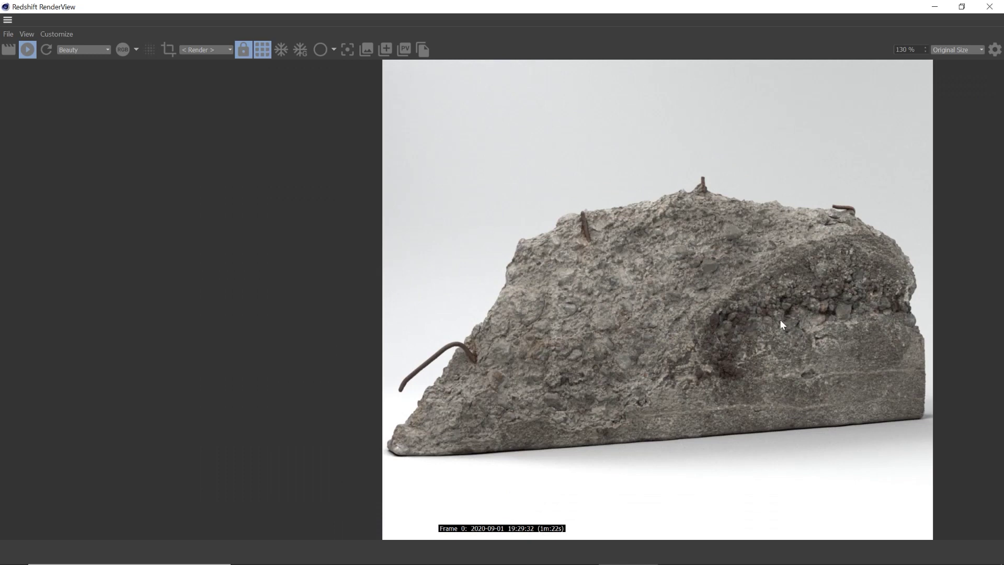
{"action": "middle_click_drag", "start_coordinate": [689, 346], "coordinate": [571, 338]}
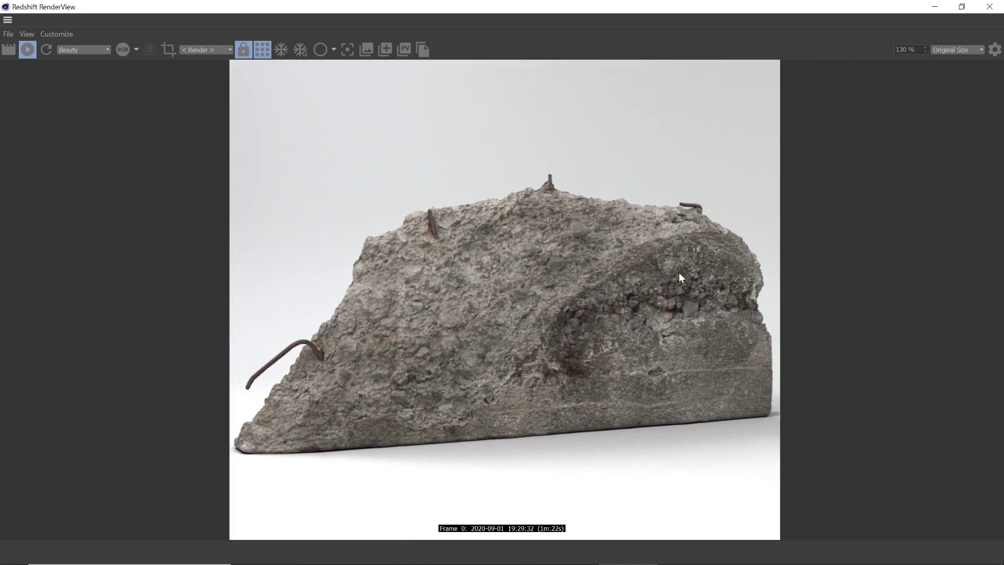
{"action": "scroll", "coordinate": [667, 272], "scroll_direction": "down", "scroll_amount": 1}
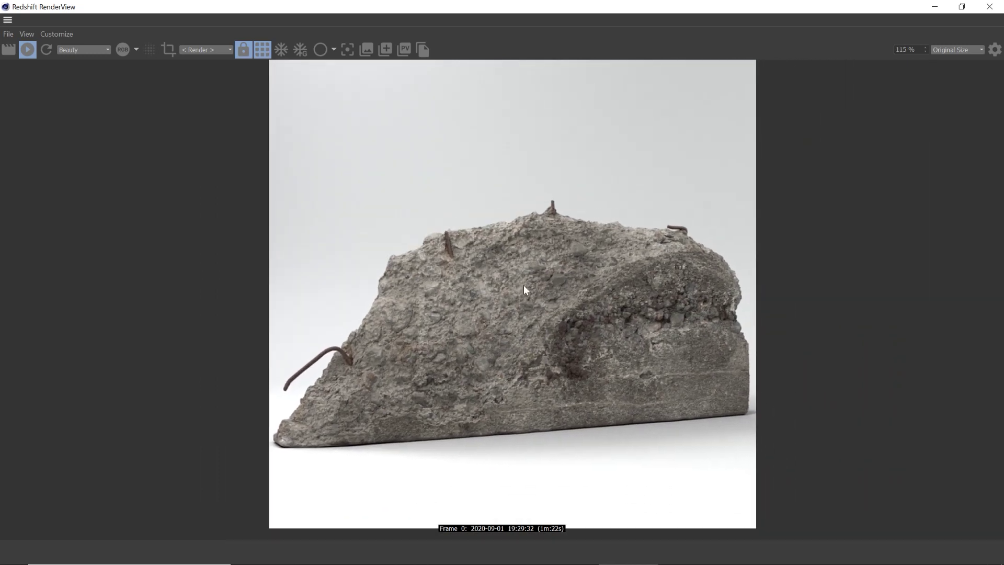
- Show the render info panel and take a snapshot of the finished rock render
{"action": "left_click", "coordinate": [366, 49]}
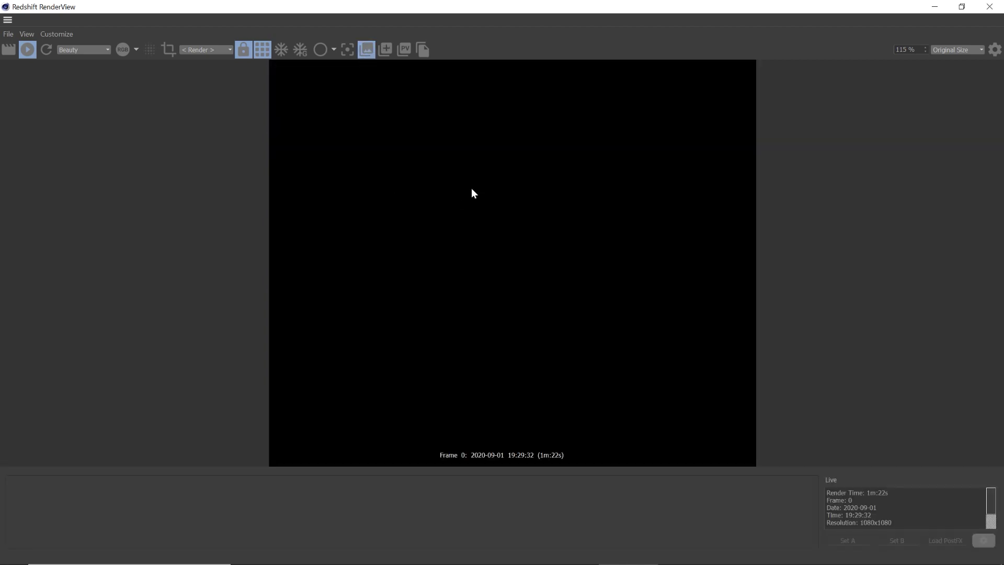
{"action": "scroll", "coordinate": [432, 209], "scroll_direction": "down", "scroll_amount": 1}
{"action": "scroll", "coordinate": [437, 216], "scroll_direction": "up", "scroll_amount": 2}
{"action": "scroll", "coordinate": [519, 244], "scroll_direction": "down", "scroll_amount": 1}
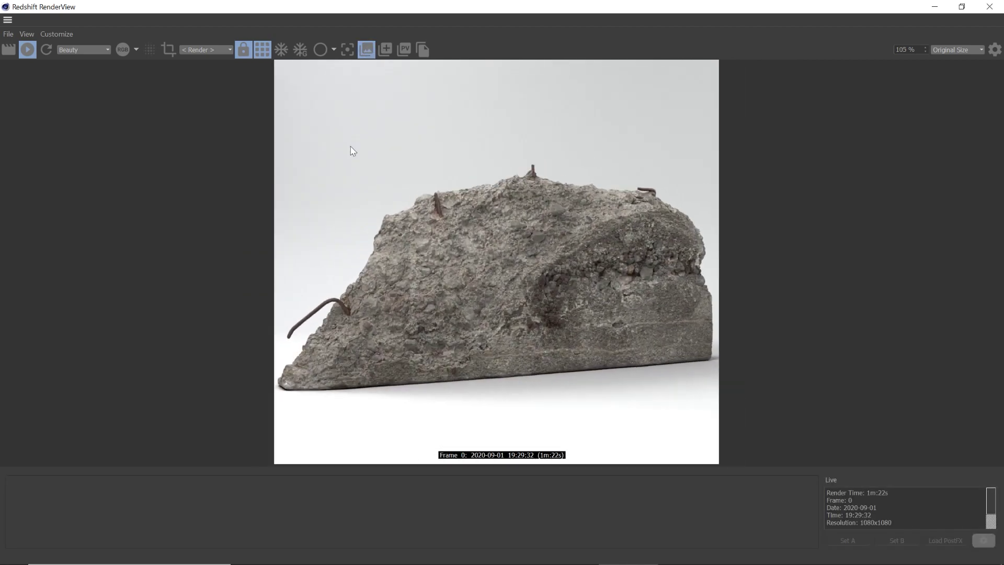
{"action": "left_click", "coordinate": [387, 51]}
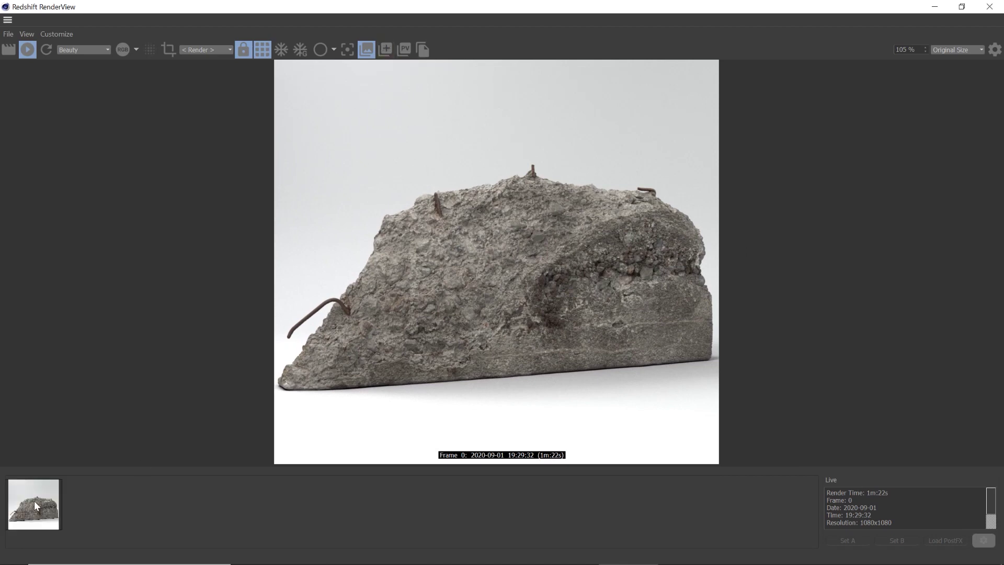
{"action": "left_click", "coordinate": [935, 6]}
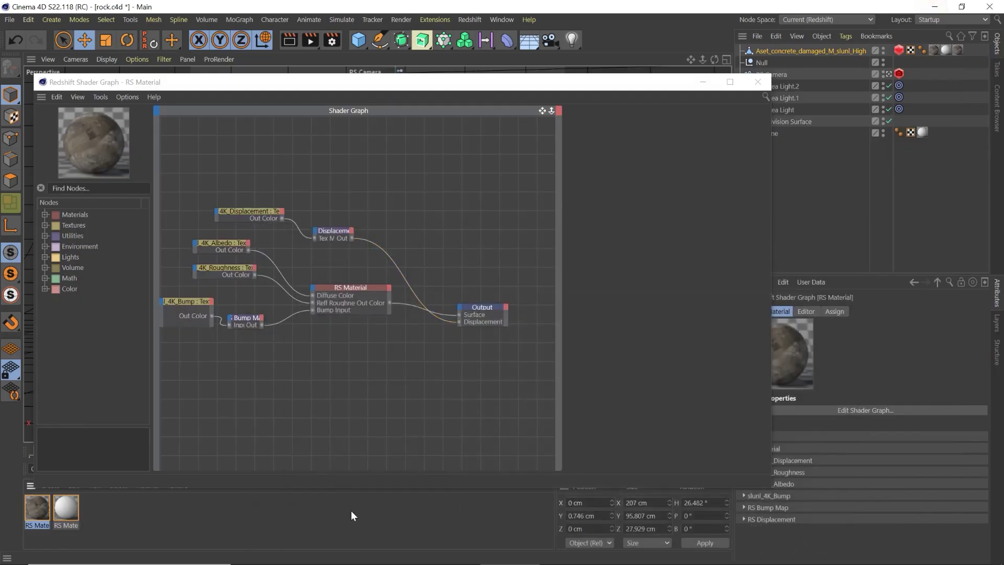
- Add an RS AO node below the bump nodes and wire it into RS Material's Overall Color
{"action": "left_click", "coordinate": [96, 188]}
{"action": "type", "text": "ao"}
{"action": "left_click", "coordinate": [71, 225]}
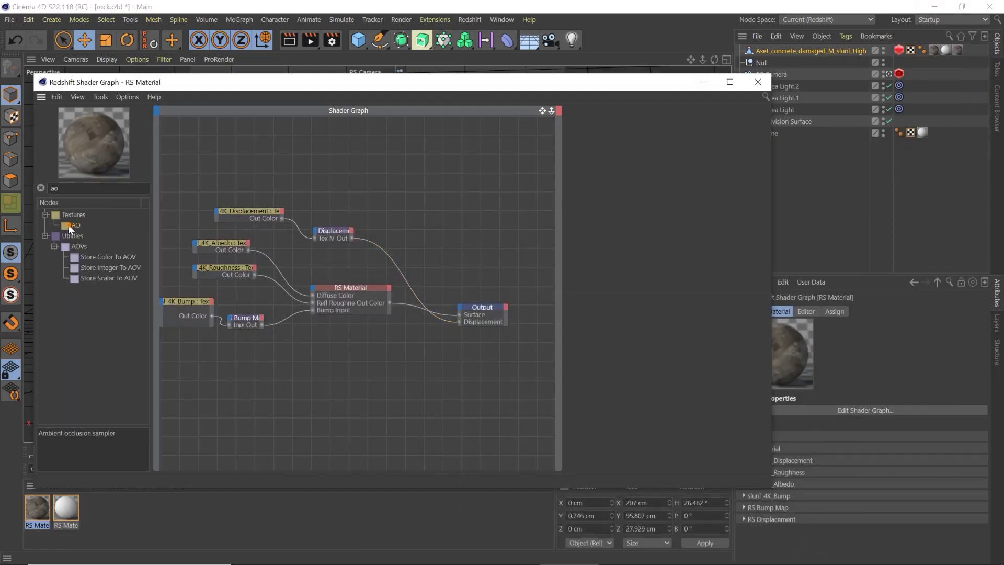
{"action": "left_click_drag", "start_coordinate": [217, 392], "coordinate": [196, 382]}
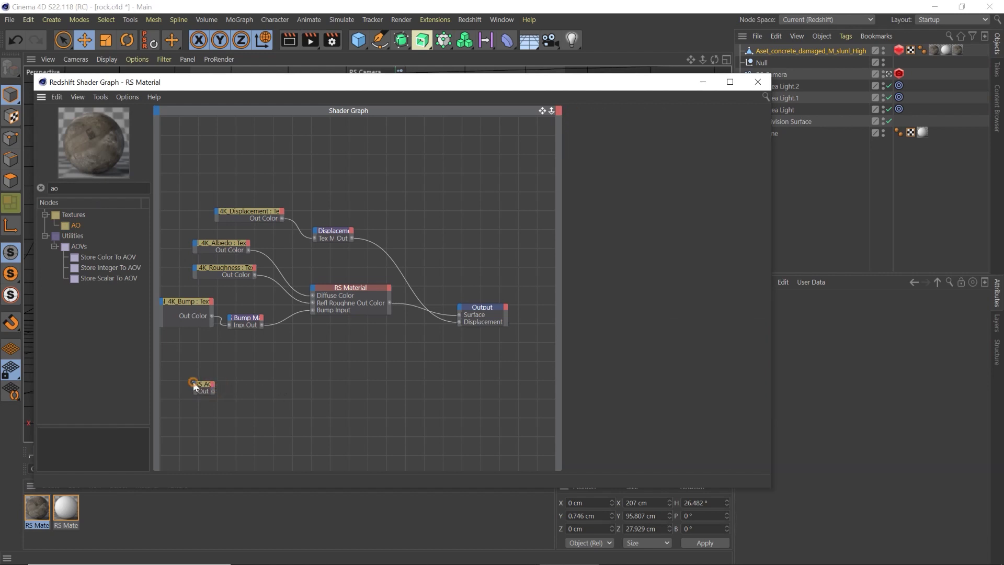
{"action": "left_click", "coordinate": [193, 381]}
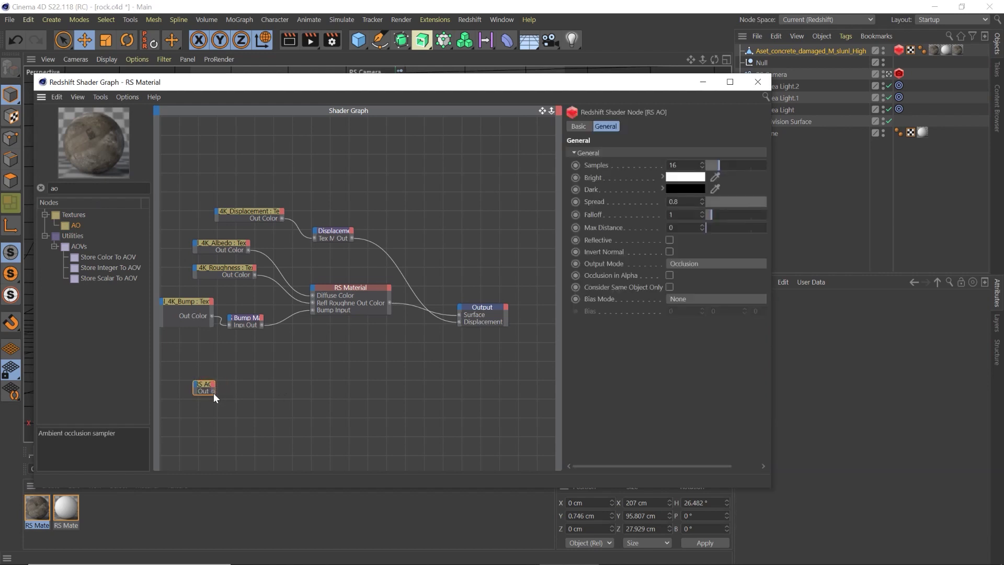
{"action": "left_click_drag", "start_coordinate": [237, 423], "coordinate": [313, 287]}
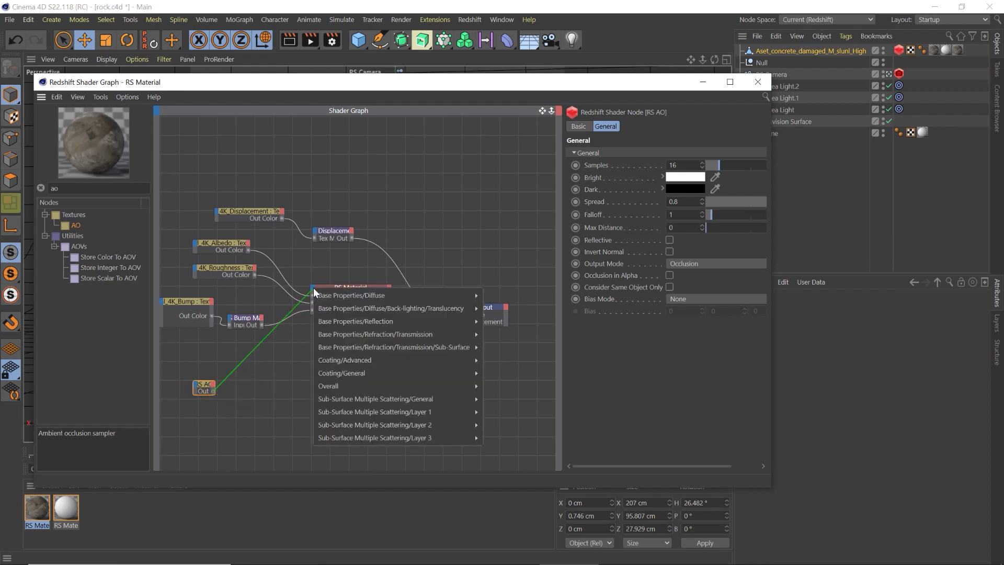
{"action": "mouse_move", "coordinate": [336, 386]}
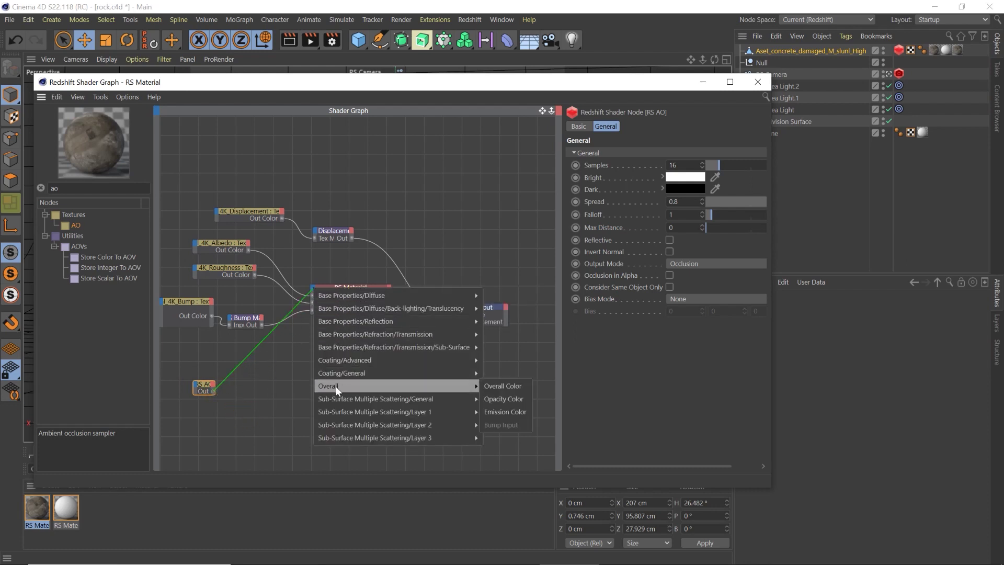
{"action": "left_click", "coordinate": [491, 386]}
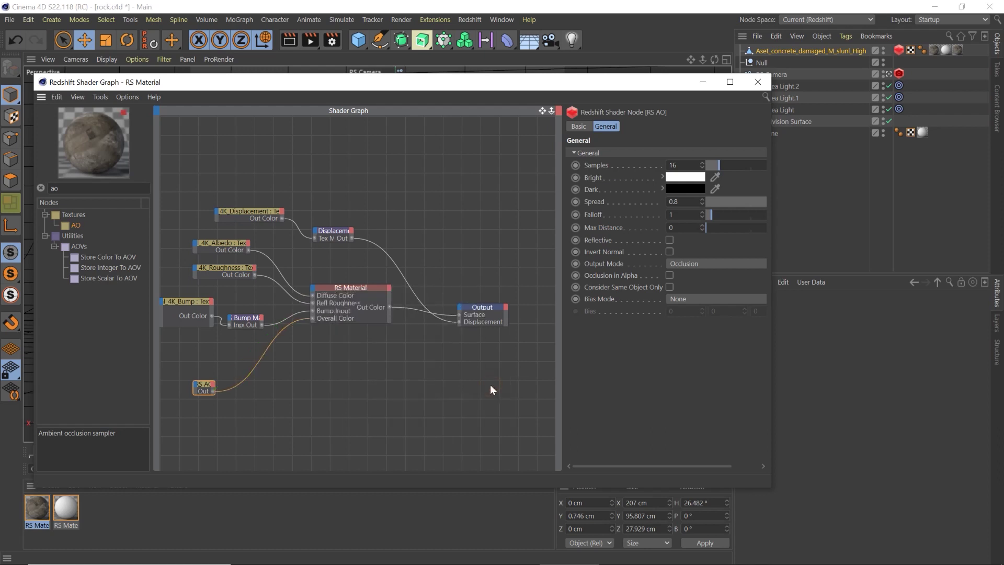
- Set the RS AO node's Samples to 256
{"action": "left_click", "coordinate": [467, 20]}
{"action": "key", "text": "Escape"}
{"action": "left_click", "coordinate": [680, 165]}
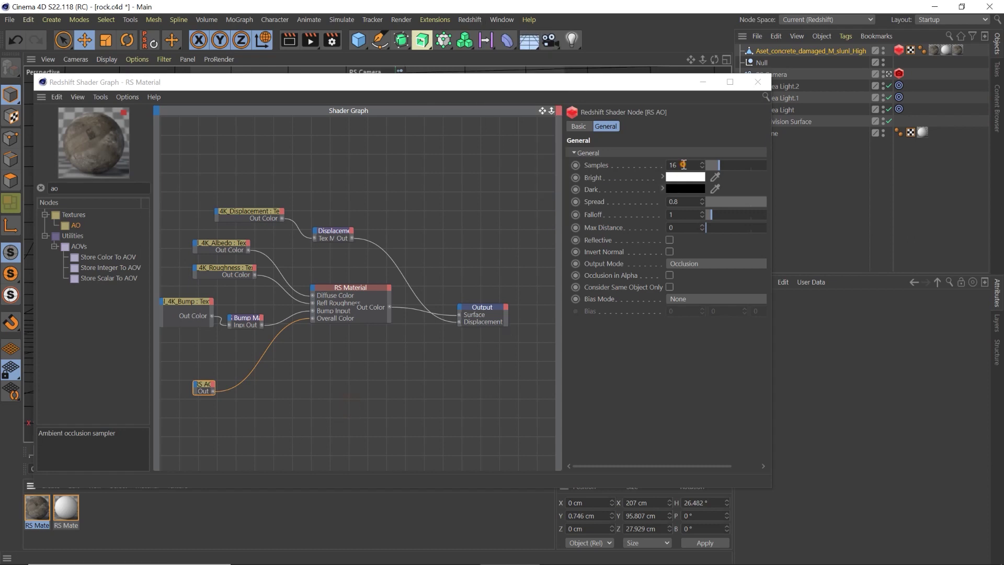
{"action": "type", "text": "256"}
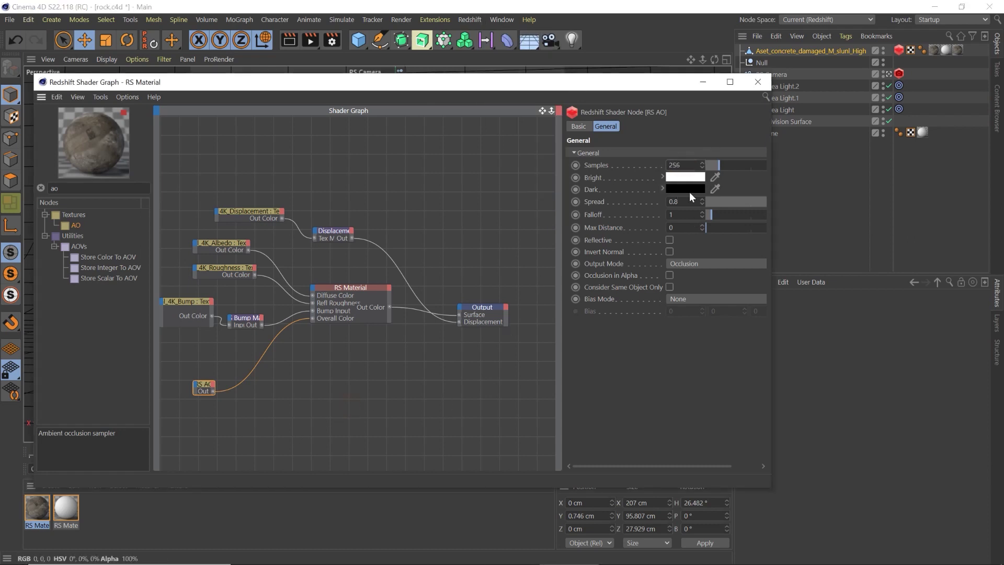
{"action": "key", "text": "Return"}
{"action": "left_click", "coordinate": [466, 19]}
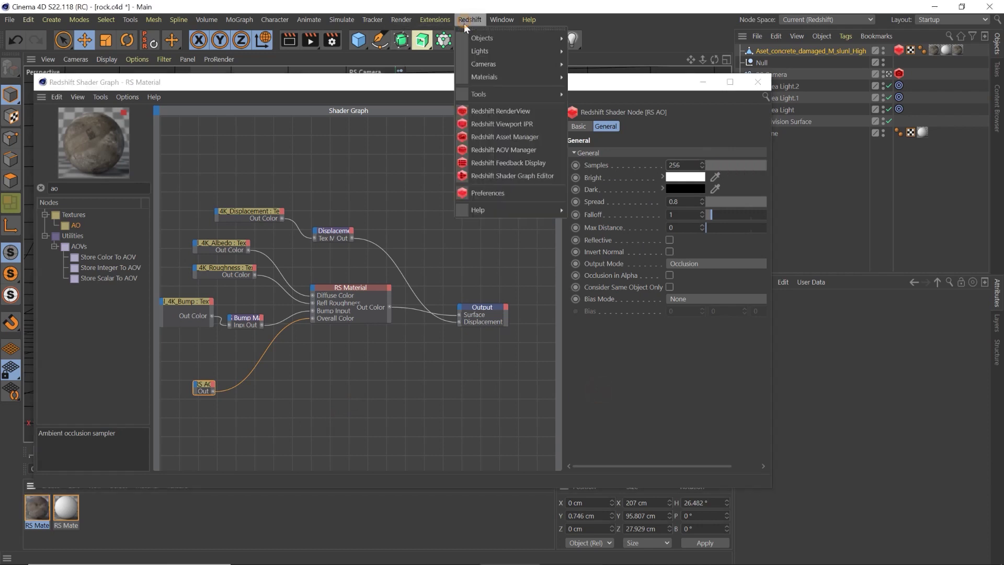
{"action": "left_click", "coordinate": [479, 109]}
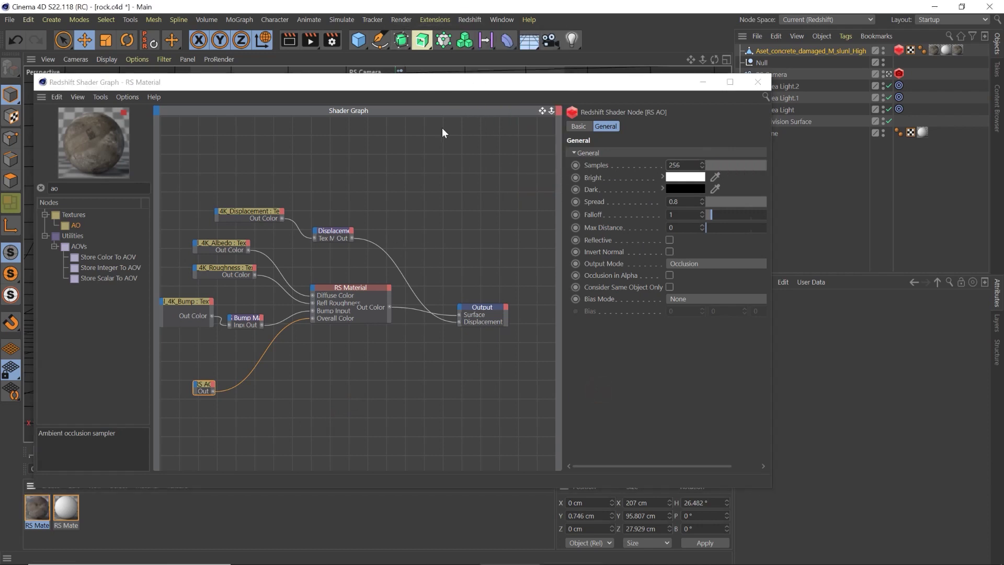
{"action": "left_click", "coordinate": [467, 19]}
- Re-render the rock with region rendering on, shrinking the region over the crevices
{"action": "left_click", "coordinate": [500, 111]}
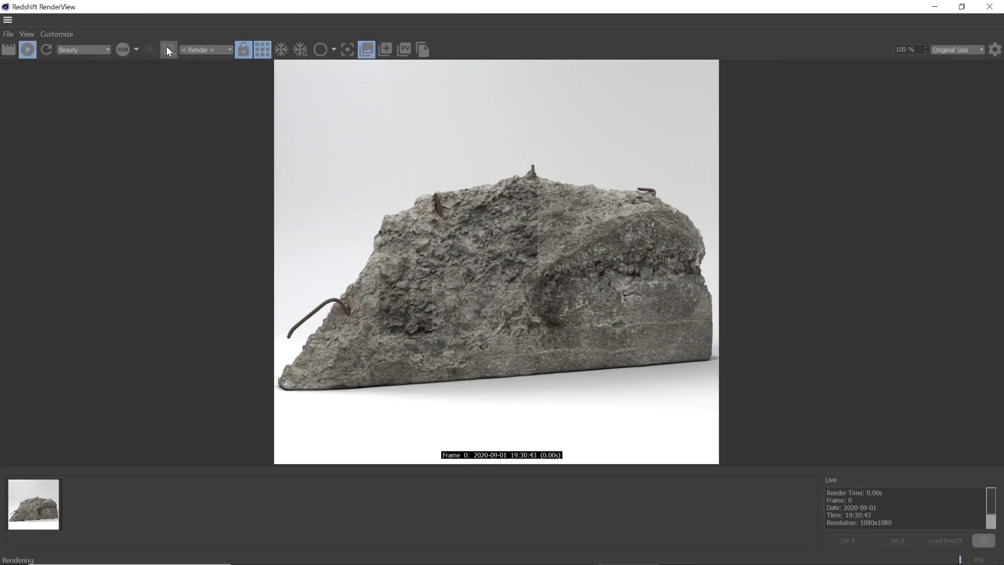
{"action": "left_click", "coordinate": [168, 50]}
{"action": "left_click_drag", "start_coordinate": [386, 131], "coordinate": [543, 289]}
{"action": "left_click_drag", "start_coordinate": [575, 320], "coordinate": [611, 272]}
{"action": "scroll", "coordinate": [610, 272], "scroll_direction": "up", "scroll_amount": 5}
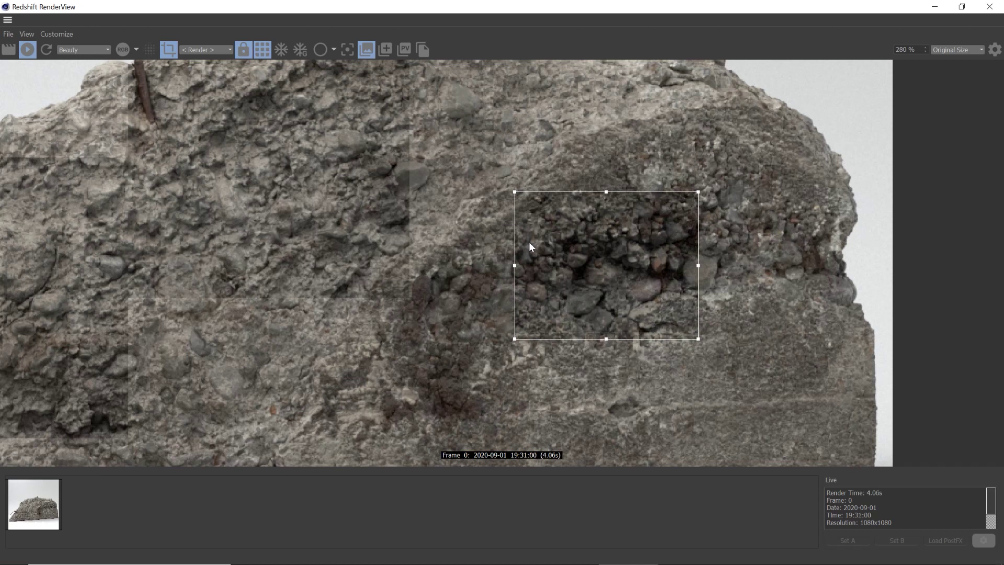
{"action": "scroll", "coordinate": [595, 280], "scroll_direction": "down", "scroll_amount": 8}
{"action": "scroll", "coordinate": [594, 272], "scroll_direction": "up", "scroll_amount": 10}
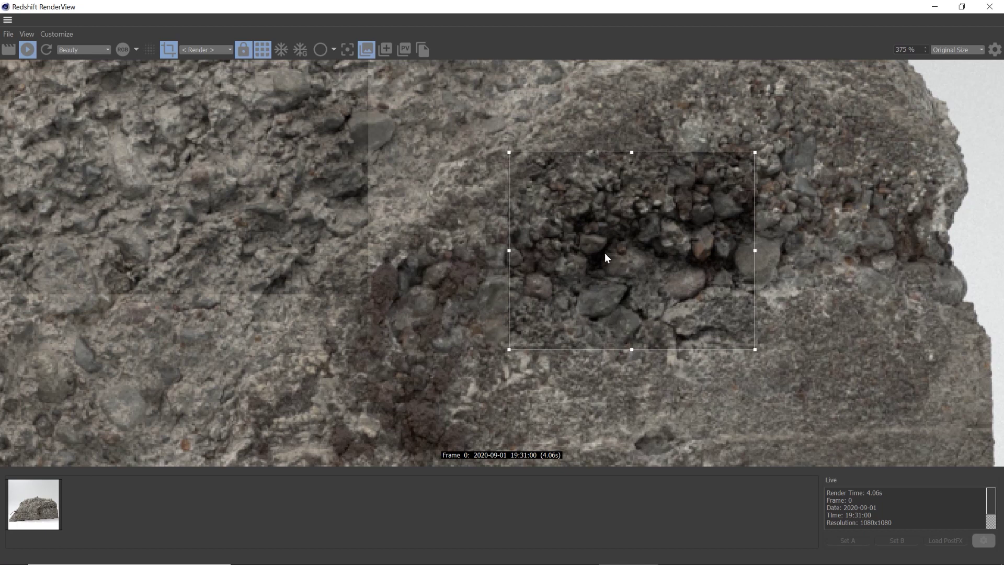
{"action": "scroll", "coordinate": [663, 215], "scroll_direction": "down", "scroll_amount": 6}
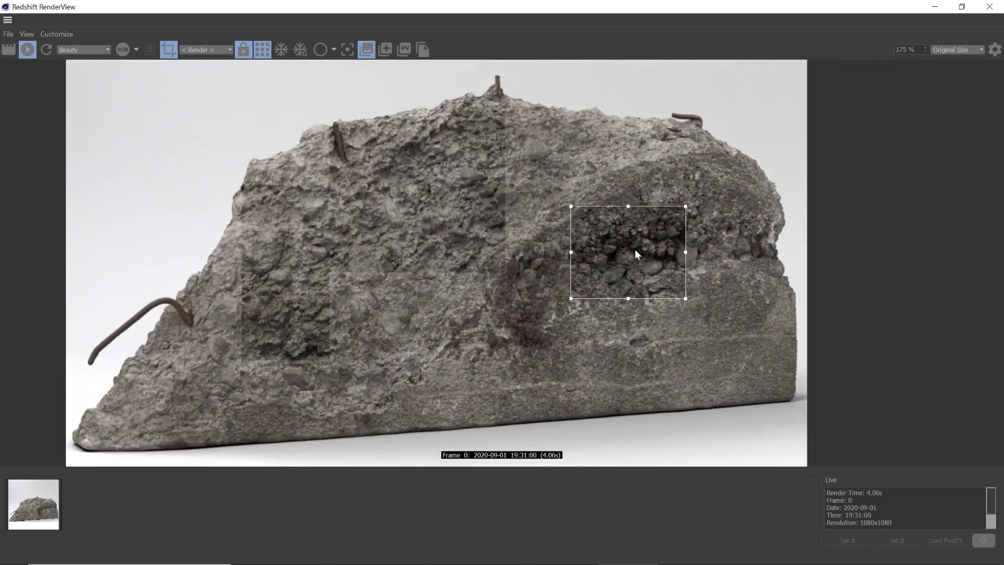
- Move the render region from the lower-left rebar to the lower middle, then the upper-right gravel pocket
{"action": "left_click_drag", "start_coordinate": [635, 265], "coordinate": [177, 326]}
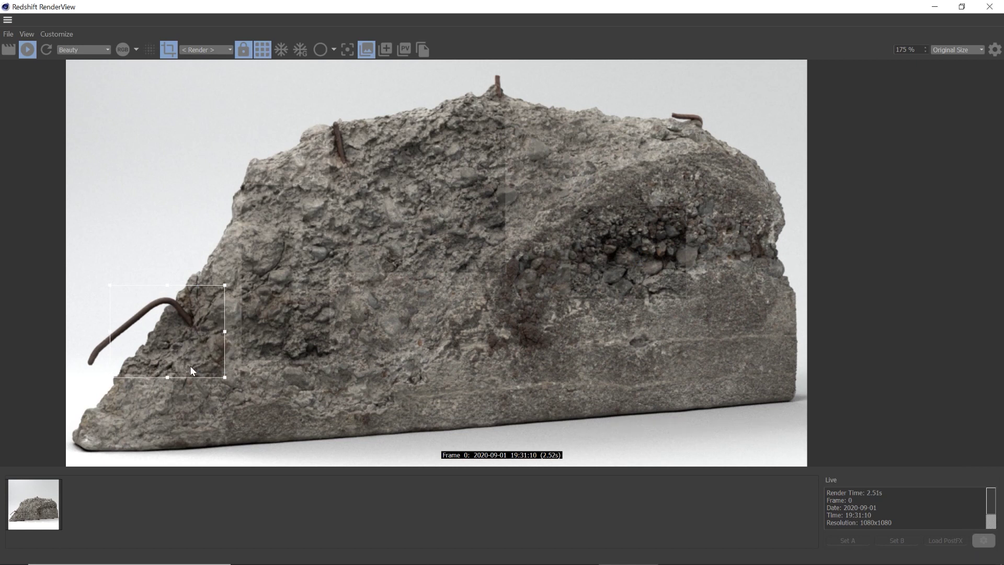
{"action": "left_click_drag", "start_coordinate": [183, 355], "coordinate": [558, 442]}
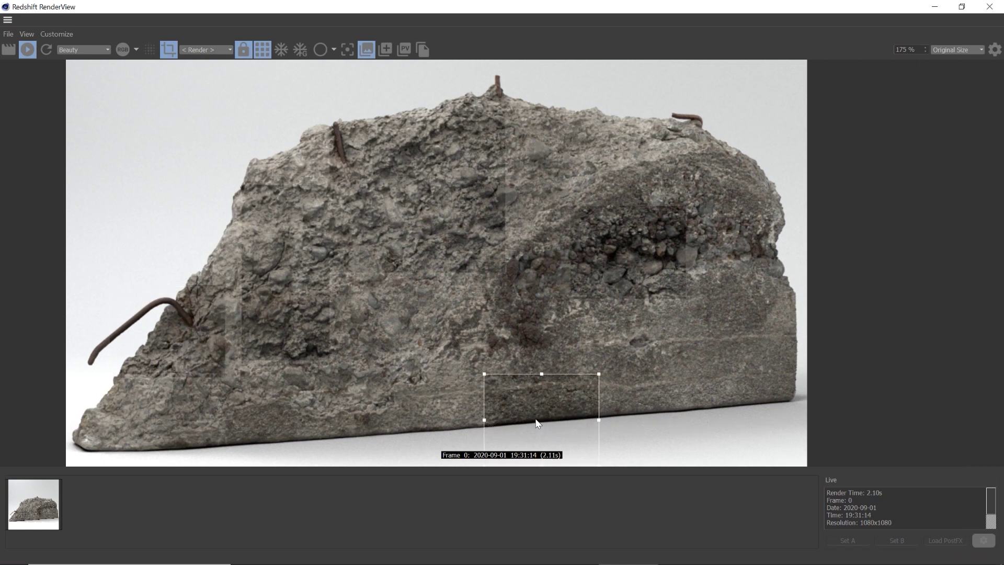
{"action": "left_click_drag", "start_coordinate": [537, 422], "coordinate": [679, 241]}
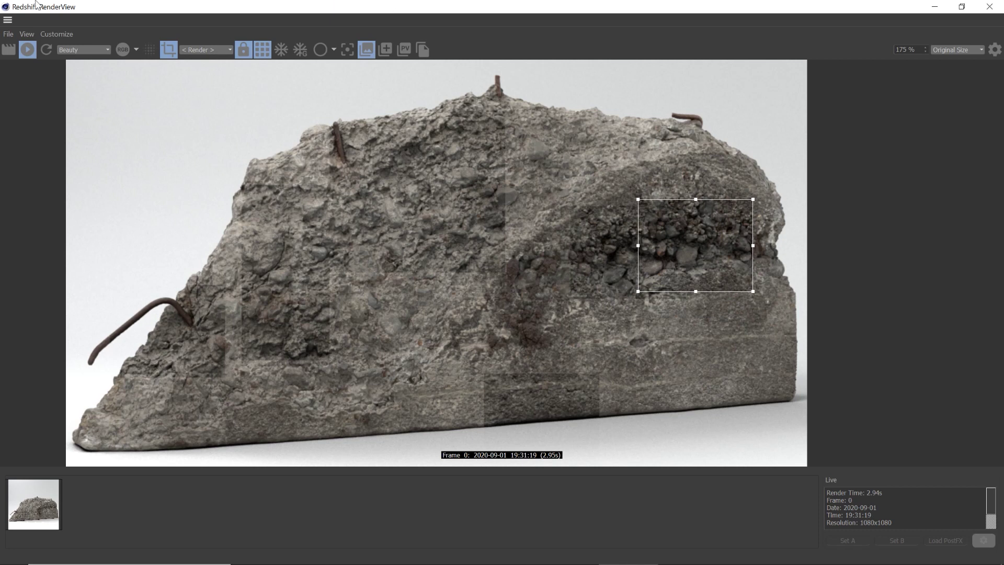
{"action": "left_click", "coordinate": [65, 11]}
- Shrink the RenderView and move it aside, then bring the Shader Graph forward on the left
{"action": "double_click", "coordinate": [69, 12]}
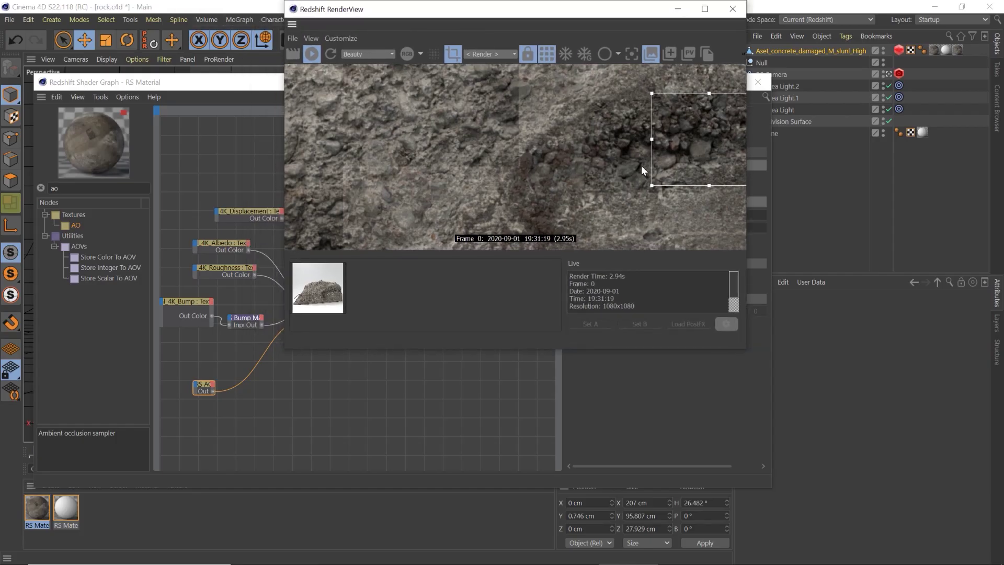
{"action": "middle_click_drag", "start_coordinate": [641, 165], "coordinate": [484, 197]}
{"action": "left_click_drag", "start_coordinate": [418, 9], "coordinate": [632, 109]}
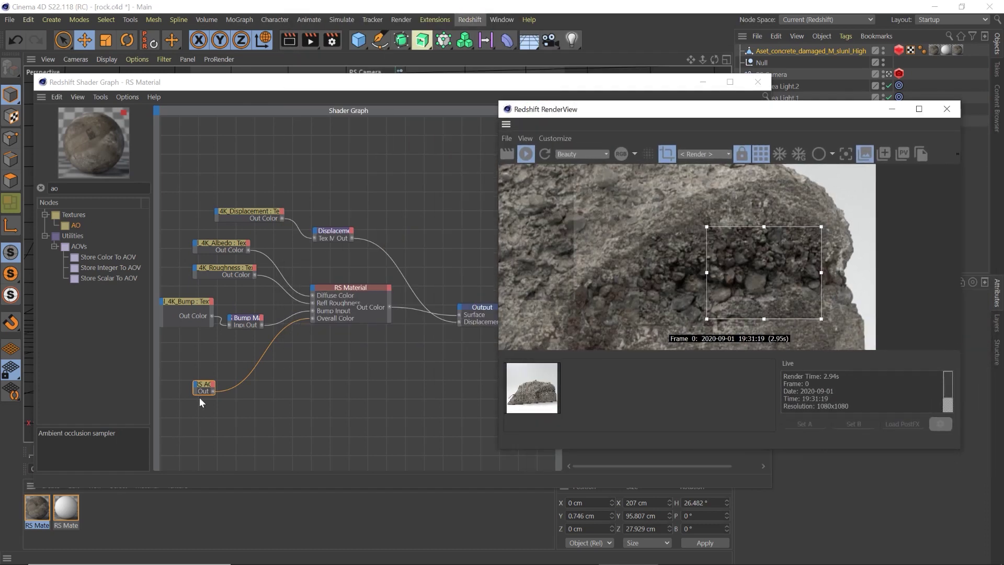
{"action": "left_click", "coordinate": [199, 396]}
{"action": "left_click_drag", "start_coordinate": [476, 86], "coordinate": [262, 89]}
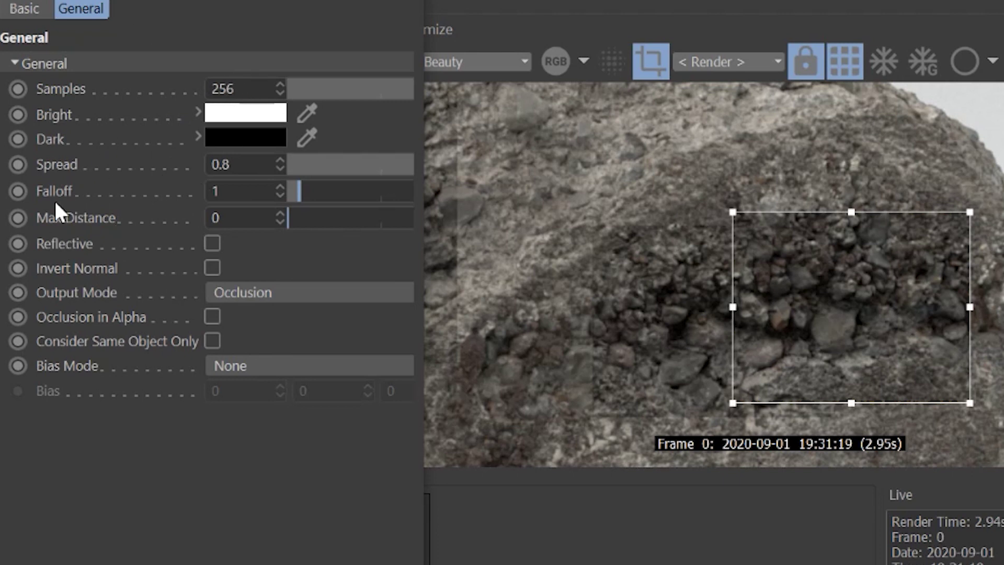
- Try a bright purple for the AO Dark colour, then revert it to black
{"action": "left_click", "coordinate": [238, 140]}
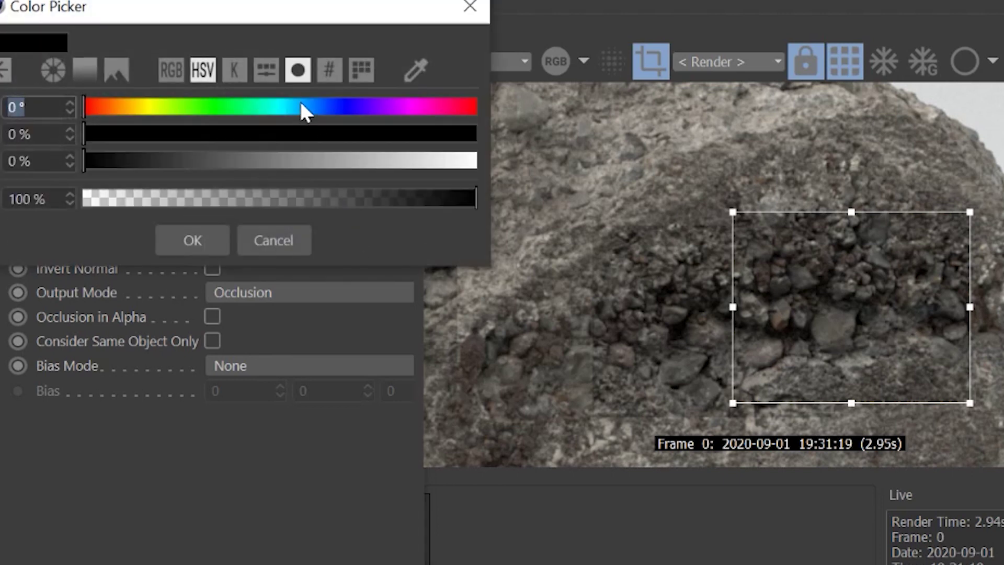
{"action": "left_click_drag", "start_coordinate": [321, 153], "coordinate": [477, 160]}
{"action": "left_click", "coordinate": [192, 240]}
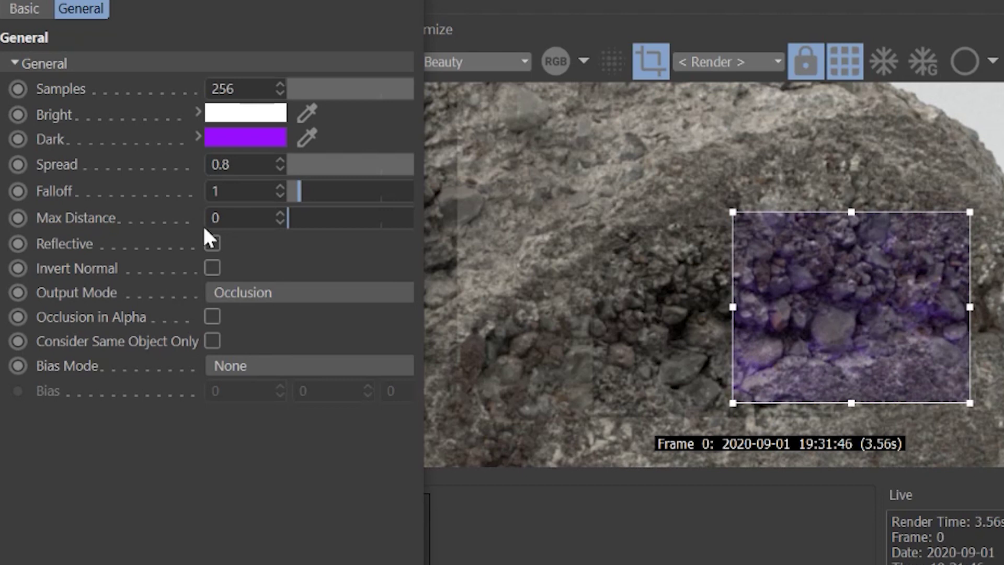
{"action": "left_click", "coordinate": [249, 144]}
{"action": "left_click_drag", "start_coordinate": [392, 170], "coordinate": [98, 171]}
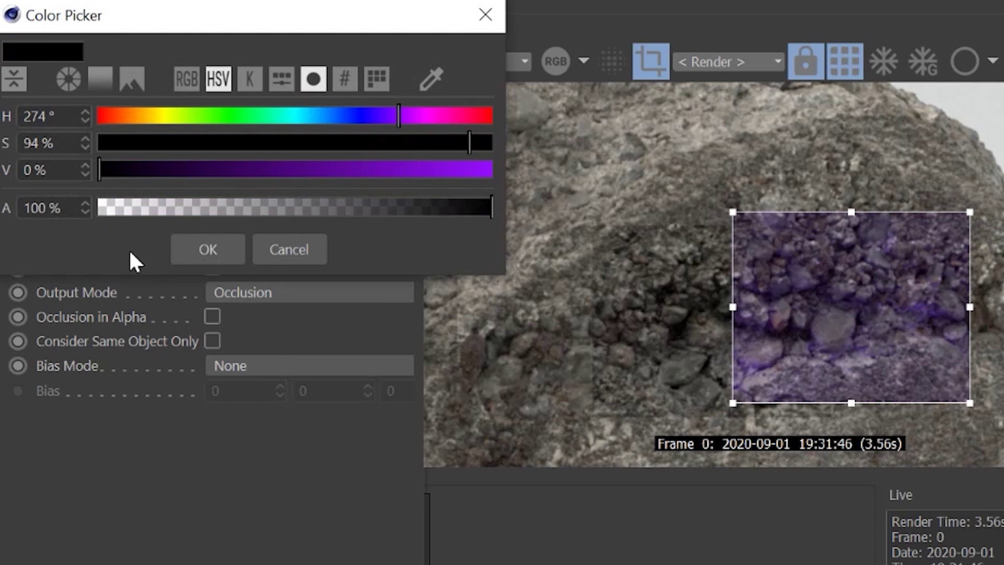
{"action": "left_click", "coordinate": [196, 251]}
- Set the AO Dark colour to a near-black blue: H 230°, S about 39%, V about 11%
{"action": "left_click", "coordinate": [253, 139]}
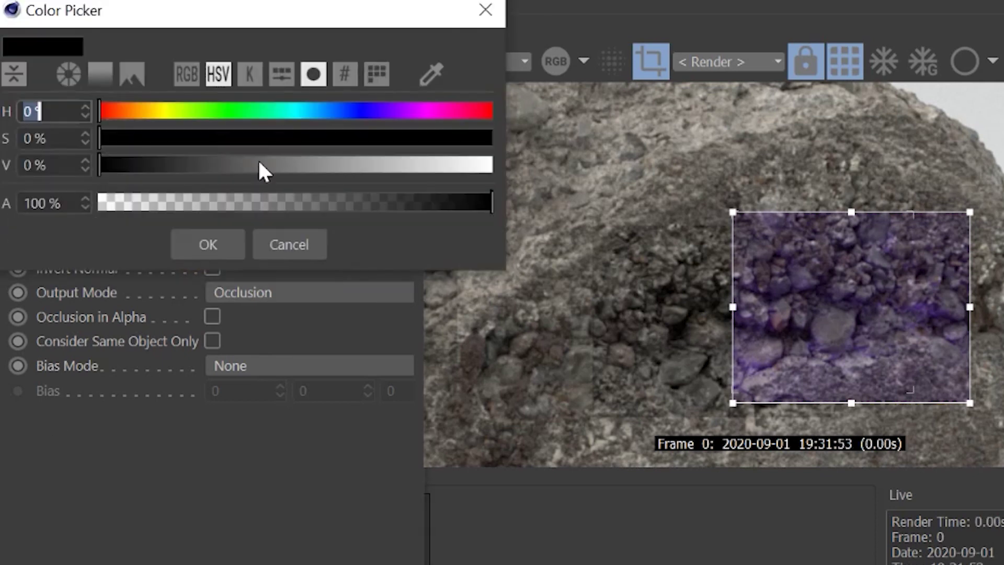
{"action": "left_click_drag", "start_coordinate": [322, 111], "coordinate": [385, 116]}
{"action": "left_click_drag", "start_coordinate": [117, 138], "coordinate": [125, 168]}
{"action": "left_click_drag", "start_coordinate": [384, 112], "coordinate": [350, 112]}
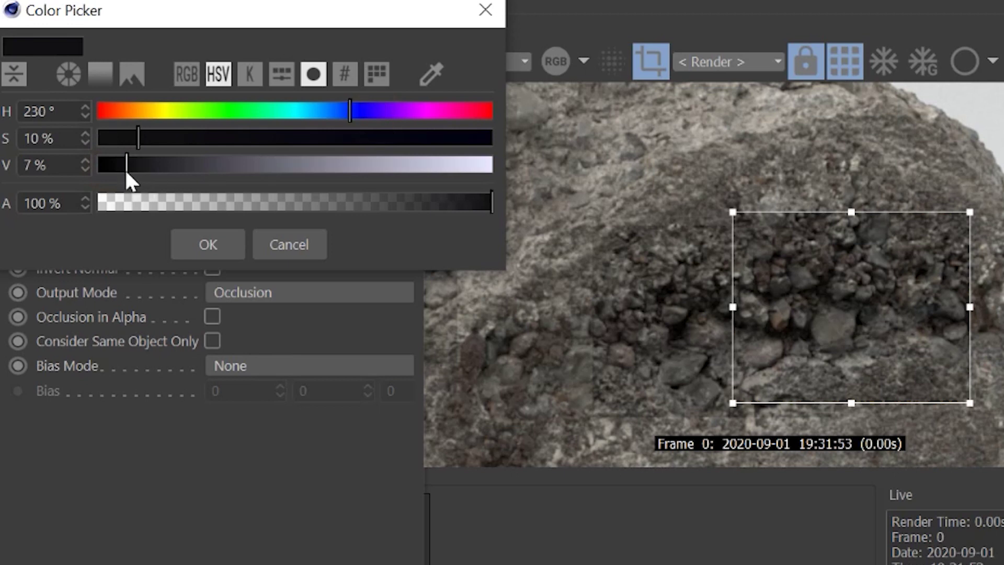
{"action": "mouse_move", "coordinate": [122, 164]}
{"action": "left_mouse_down"}
{"action": "mouse_move", "coordinate": [252, 137]}
{"action": "mouse_move", "coordinate": [141, 164]}
{"action": "left_mouse_up"}
{"action": "left_click", "coordinate": [219, 248]}
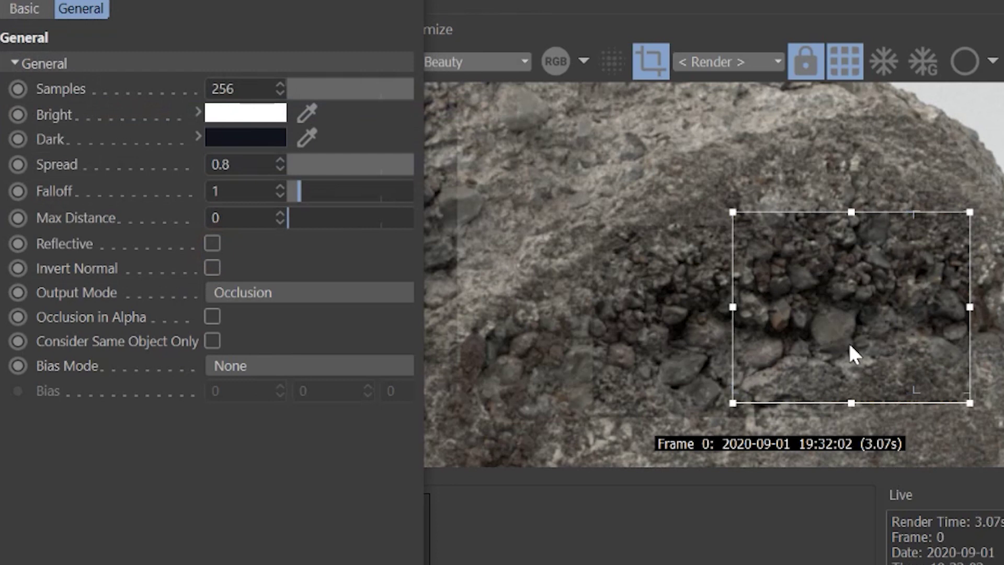
{"action": "scroll", "coordinate": [889, 329], "scroll_direction": "up", "scroll_amount": 3}
- Lighten the AO Dark colour to about 17% brightness
{"action": "scroll", "coordinate": [847, 306], "scroll_direction": "down", "scroll_amount": 2}
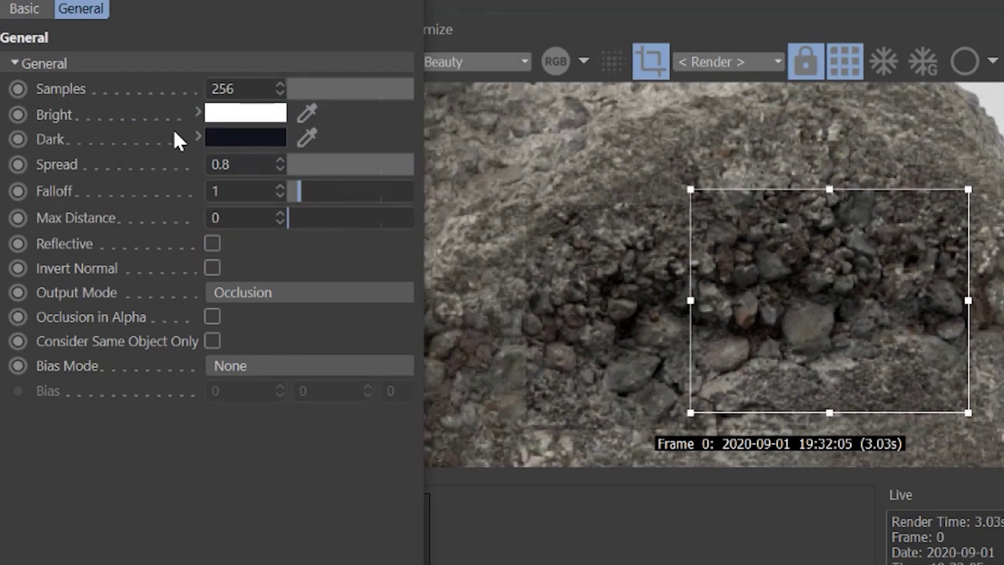
{"action": "left_click", "coordinate": [246, 137]}
{"action": "left_click_drag", "start_coordinate": [116, 167], "coordinate": [136, 167]}
{"action": "left_click", "coordinate": [178, 248]}
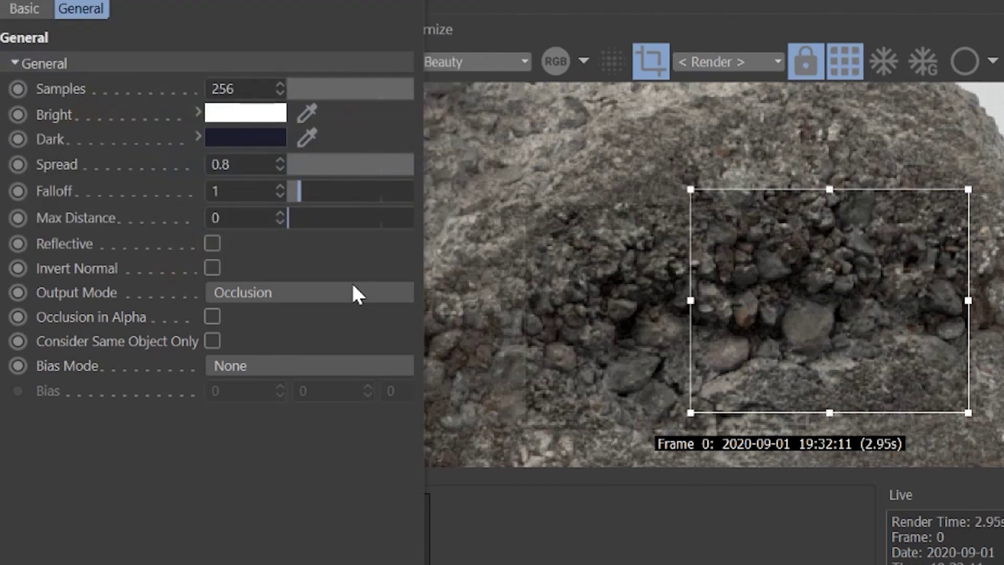
- Try occlusion Spread values 0.1 and 1, then settle on 0.25
{"action": "left_click", "coordinate": [253, 164]}
{"action": "type", "text": "0.1"}
{"action": "key", "text": "Return"}
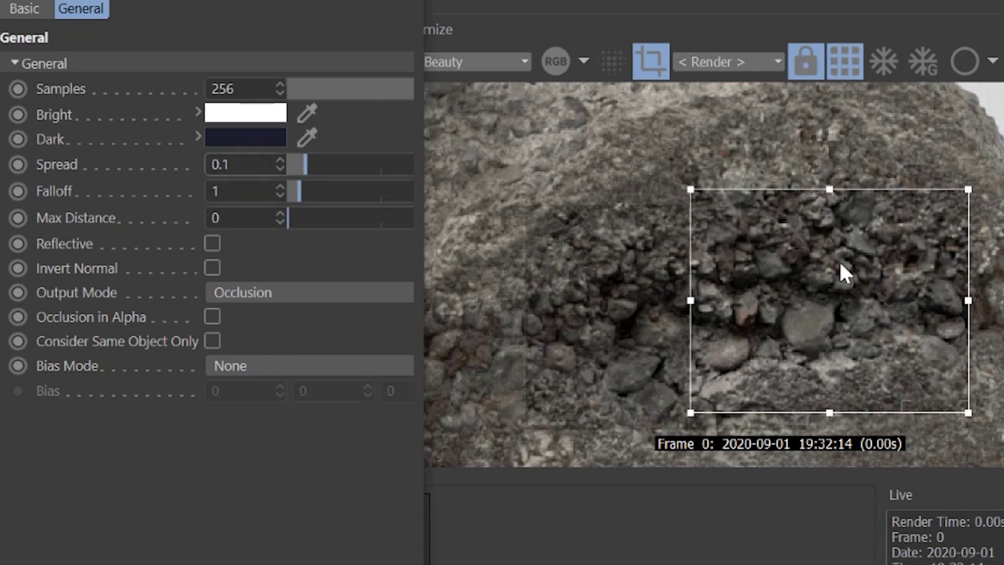
{"action": "left_click_drag", "start_coordinate": [273, 163], "coordinate": [68, 186]}
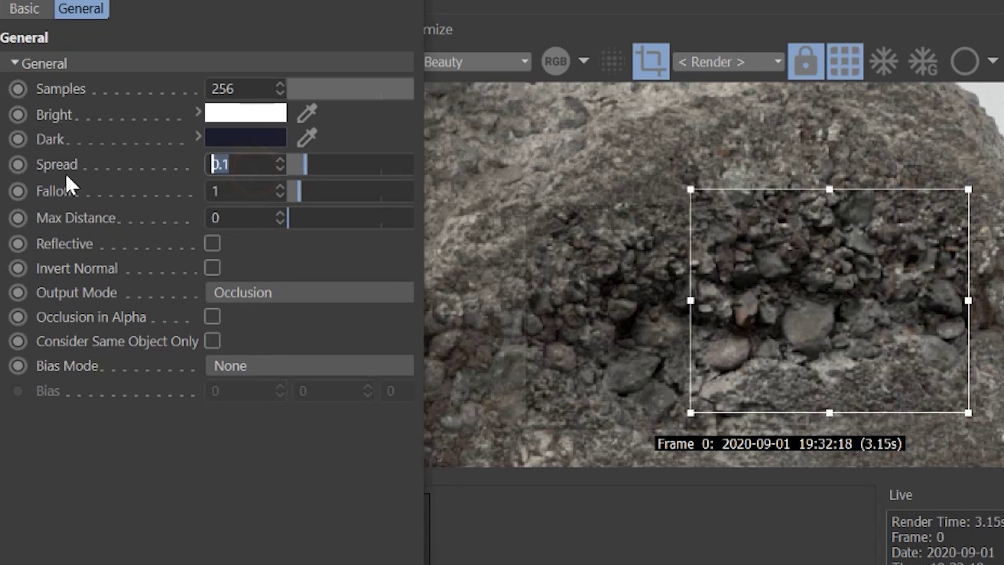
{"action": "type", "text": "1"}
{"action": "key", "text": "Return"}
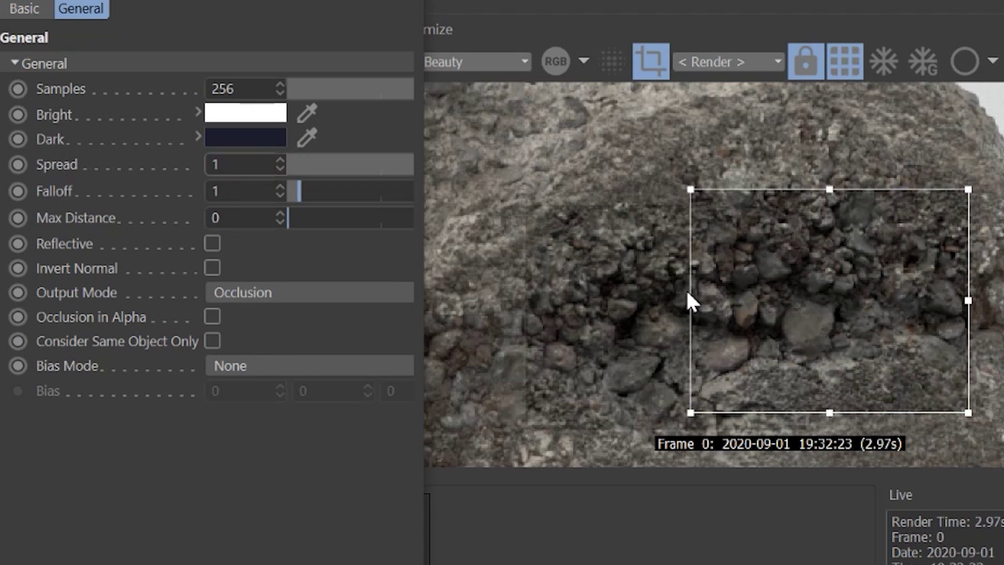
{"action": "left_click_drag", "start_coordinate": [226, 170], "coordinate": [115, 167]}
{"action": "key", "text": "BackSpace"}
{"action": "type", "text": "0.25"}
{"action": "key", "text": "Return"}
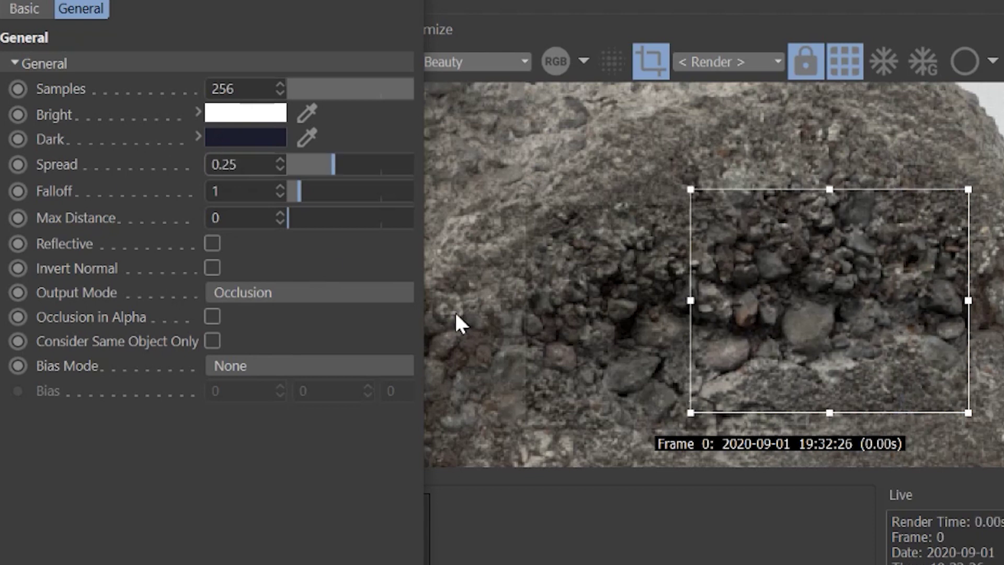
- Try a Falloff of 0.1, then set Falloff to 5
{"action": "left_click_drag", "start_coordinate": [257, 193], "coordinate": [148, 202]}
{"action": "key", "text": "BackSpace"}
{"action": "type", "text": "0.1"}
{"action": "key", "text": "Return"}
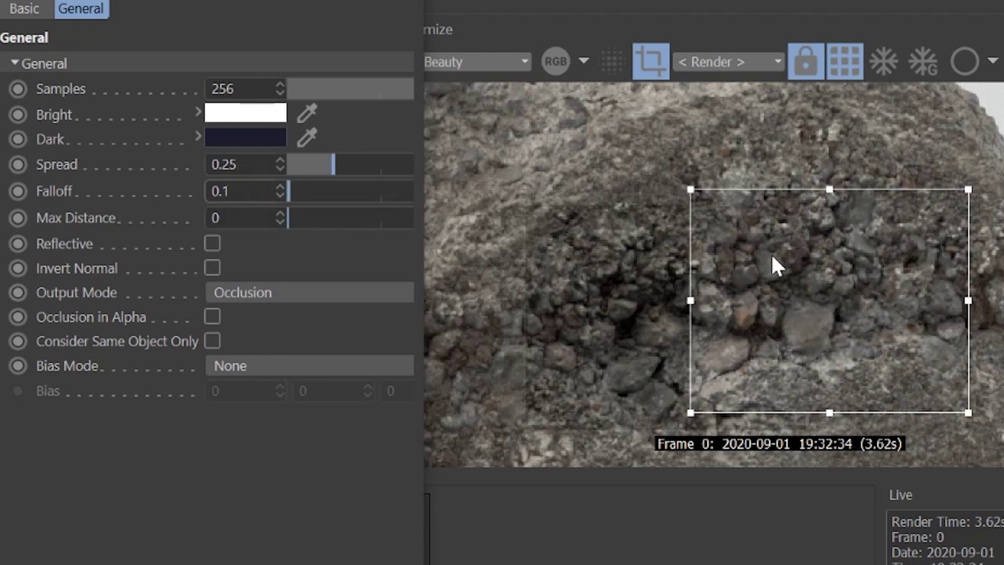
{"action": "left_click_drag", "start_coordinate": [286, 193], "coordinate": [108, 188]}
{"action": "key", "text": "BackSpace"}
{"action": "type", "text": "5"}
{"action": "key", "text": "Return"}
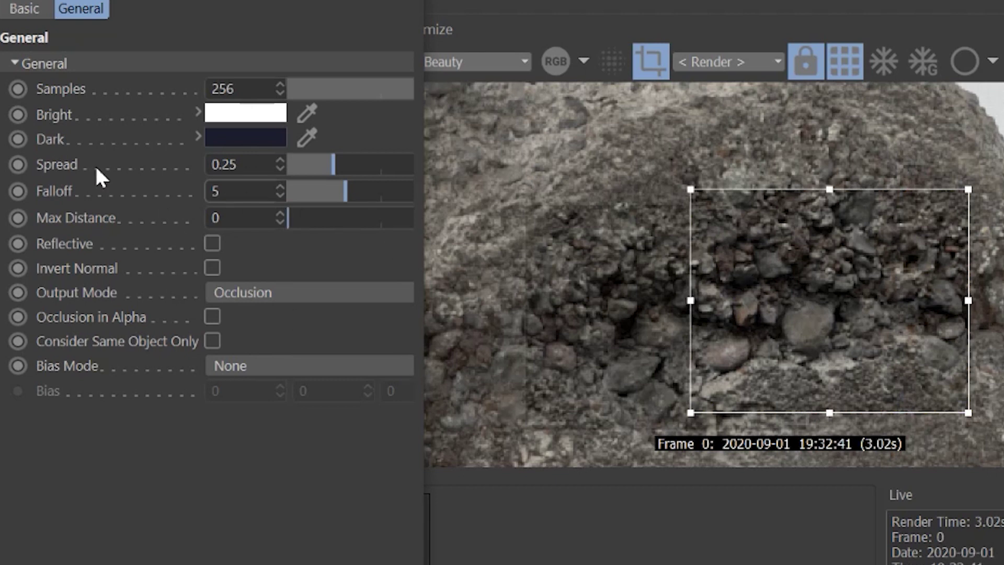
- Test Max Distance values, reset it to 0, and toggle Reflective occlusion on and off
{"action": "left_click_drag", "start_coordinate": [289, 220], "coordinate": [373, 219]}
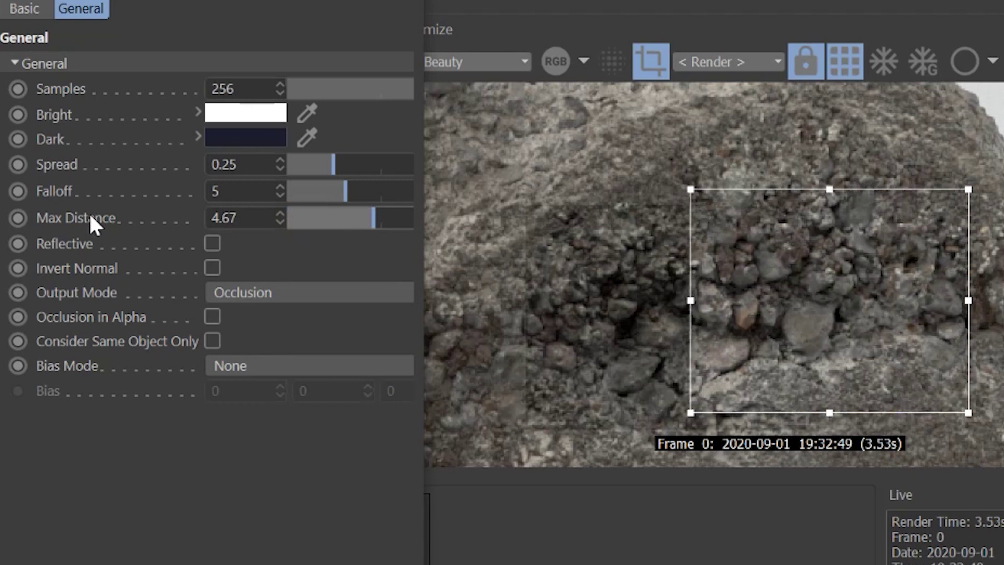
{"action": "left_click_drag", "start_coordinate": [352, 229], "coordinate": [317, 230]}
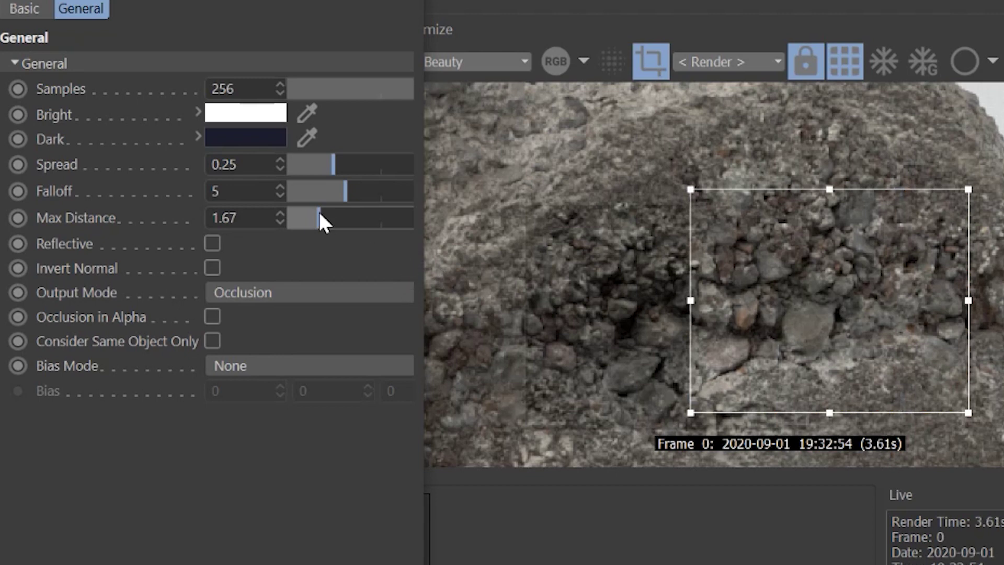
{"action": "left_click_drag", "start_coordinate": [319, 219], "coordinate": [293, 220]}
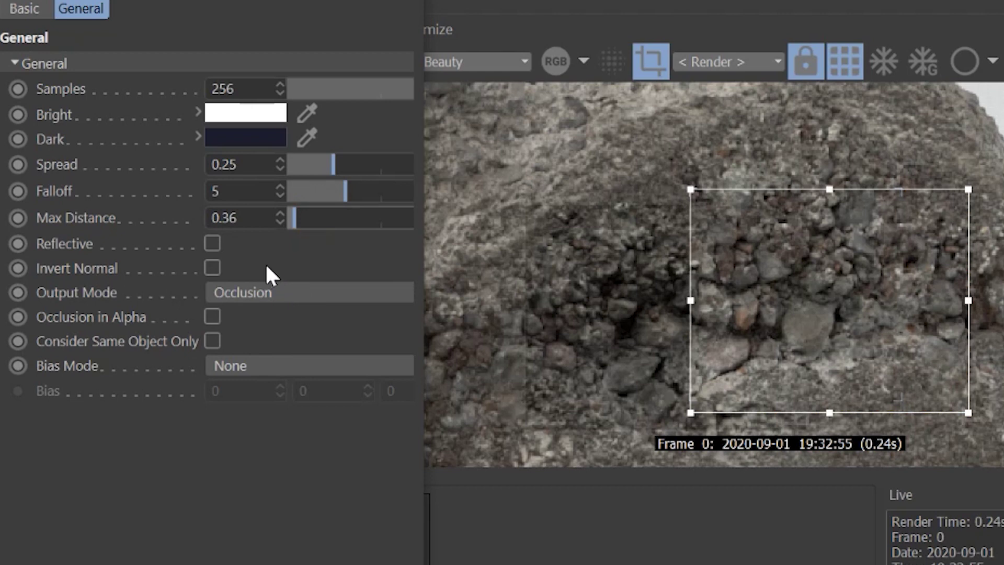
{"action": "right_click", "coordinate": [286, 217]}
{"action": "left_click", "coordinate": [163, 203]}
{"action": "left_click", "coordinate": [257, 217]}
{"action": "type", "text": "0"}
{"action": "key", "text": "Return"}
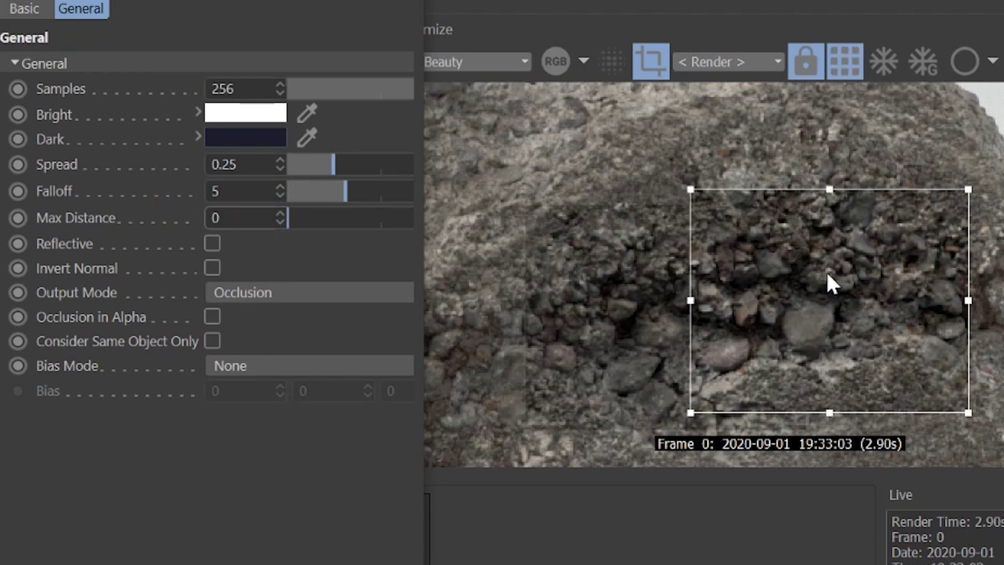
{"action": "left_click", "coordinate": [212, 244]}
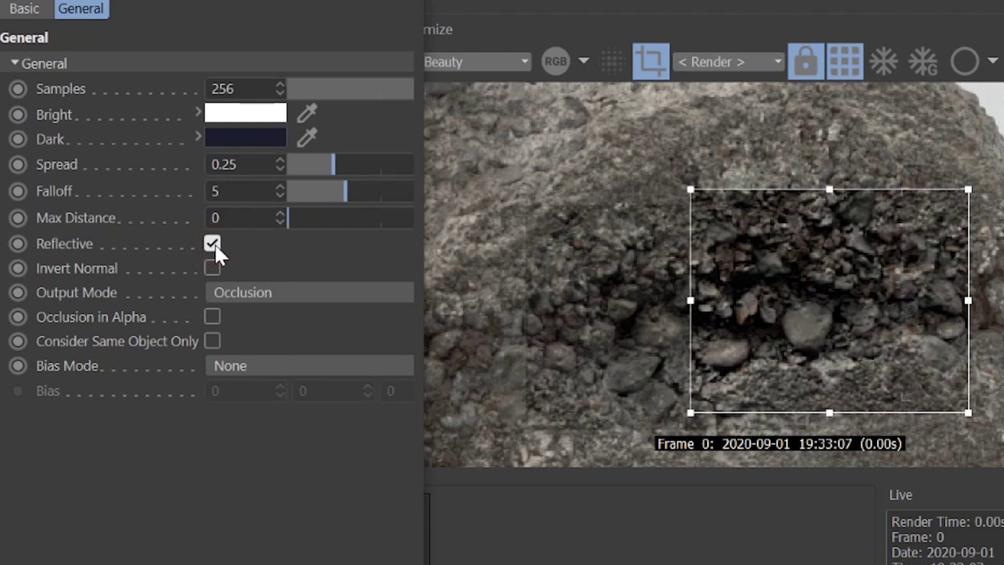
{"action": "left_click", "coordinate": [212, 244]}
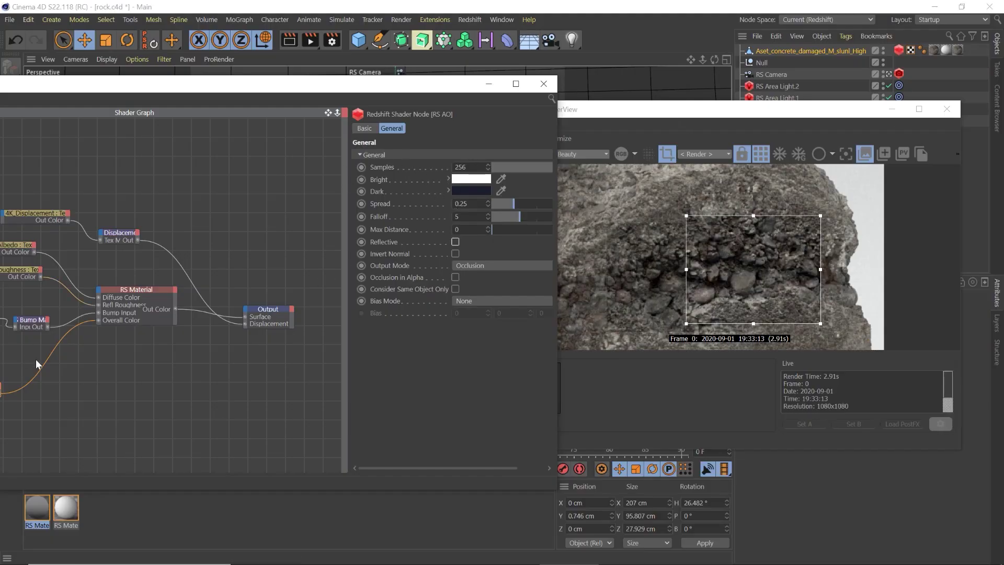
- Close the shader graph and disable Render Region so the full rock frame renders
{"action": "middle_click_drag", "start_coordinate": [102, 353], "coordinate": [165, 344]}
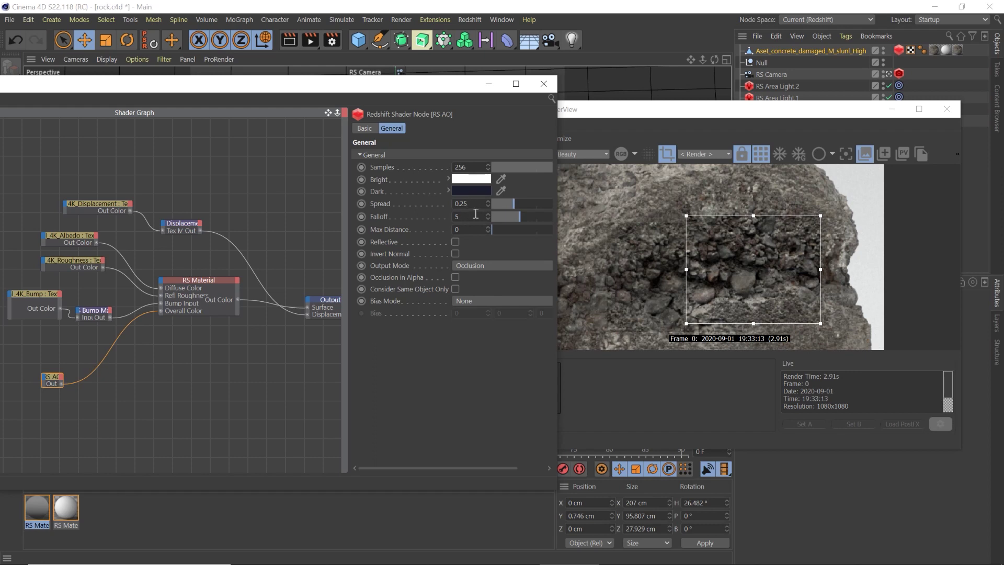
{"action": "left_click", "coordinate": [543, 83]}
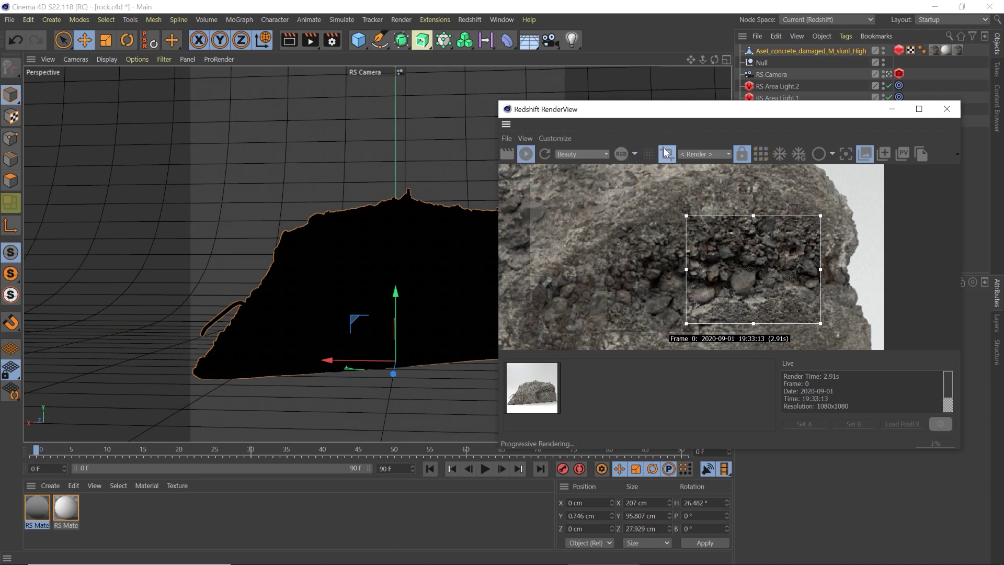
{"action": "left_click", "coordinate": [665, 153]}
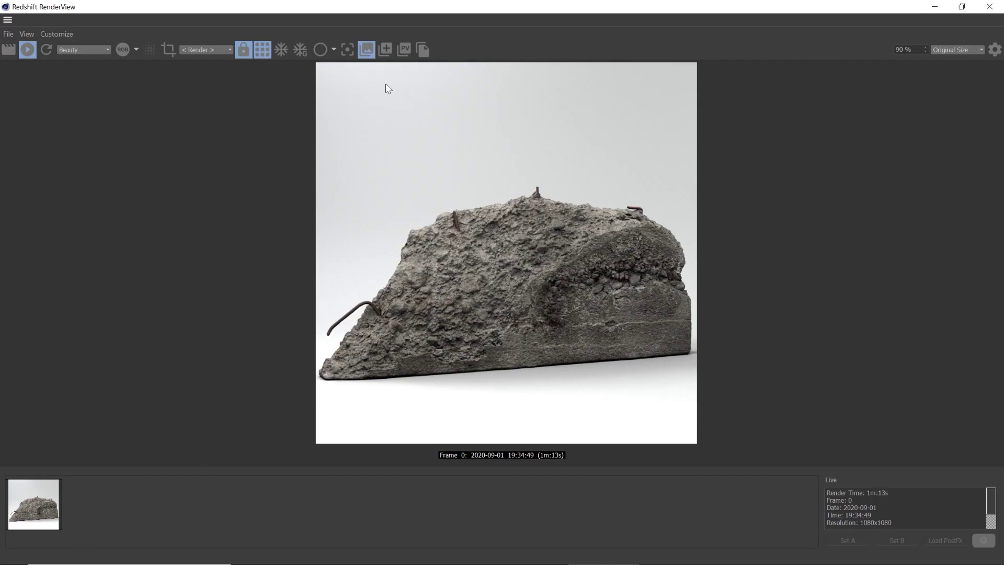
- Snapshot the new rock render, set snapshot_1 as A and snapshot_0 as B, and sweep the split line
{"action": "left_click", "coordinate": [385, 49]}
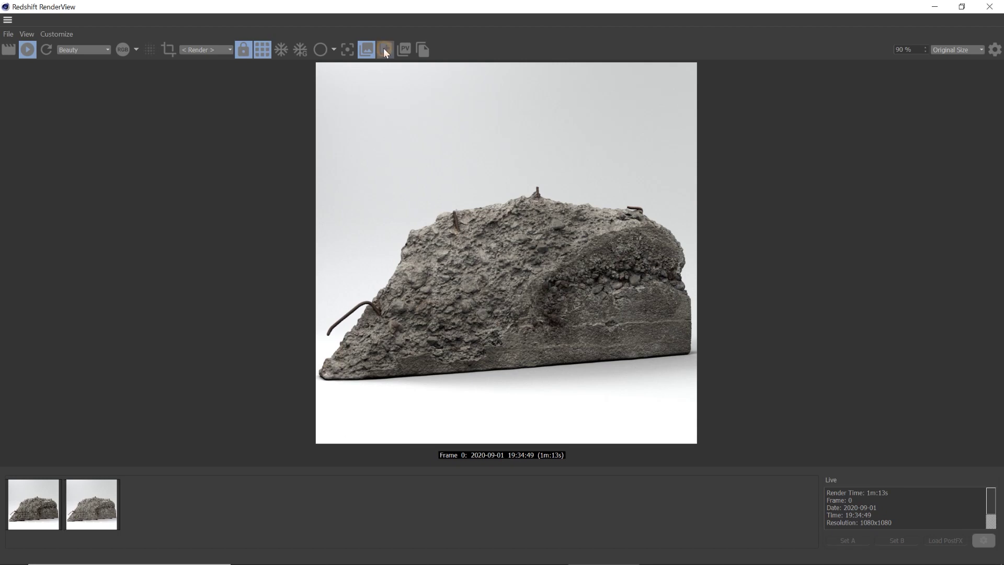
{"action": "left_click", "coordinate": [39, 503]}
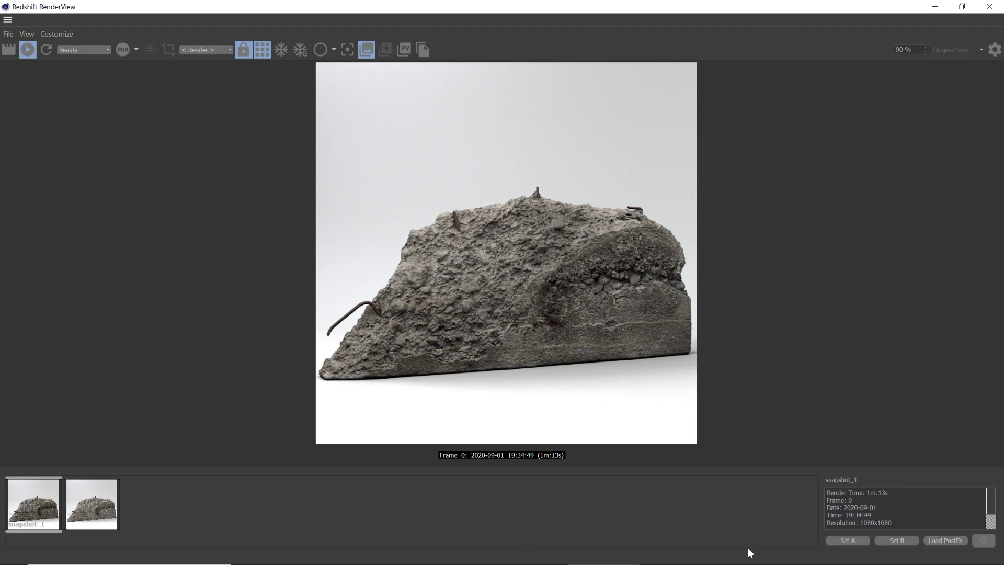
{"action": "left_click", "coordinate": [847, 540]}
{"action": "left_click", "coordinate": [111, 503]}
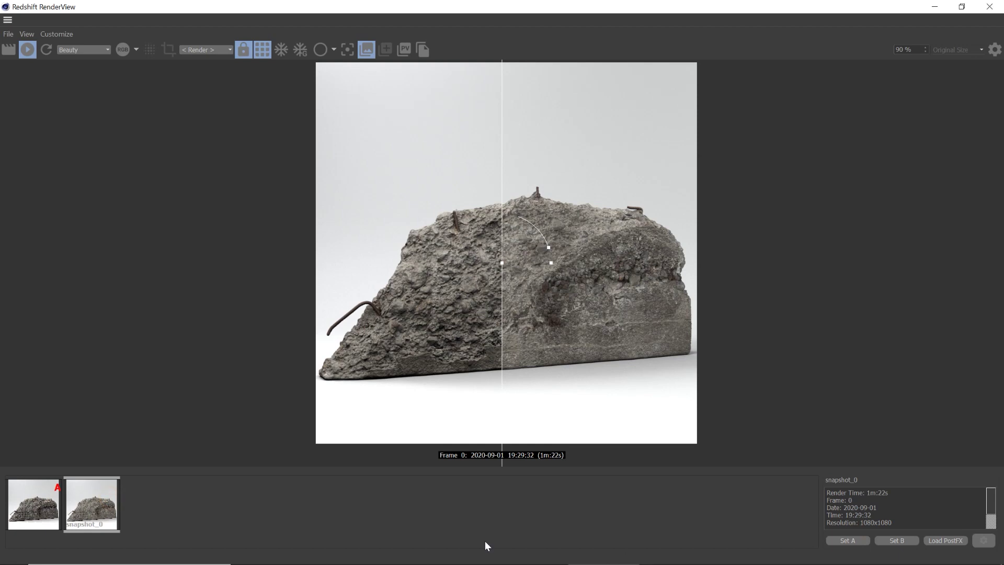
{"action": "left_click", "coordinate": [894, 541]}
{"action": "left_click_drag", "start_coordinate": [502, 259], "coordinate": [305, 263]}
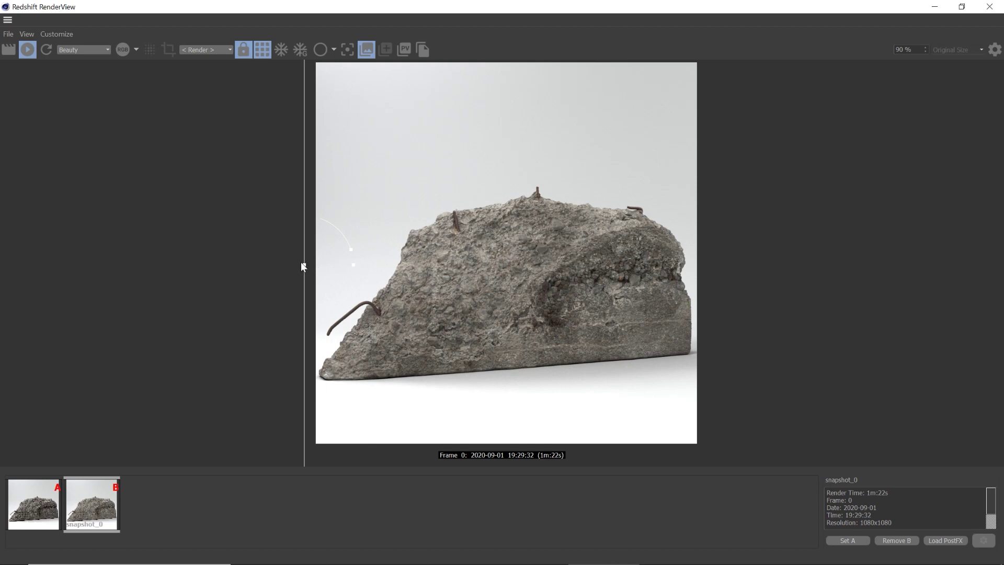
{"action": "left_click_drag", "start_coordinate": [304, 264], "coordinate": [726, 267]}
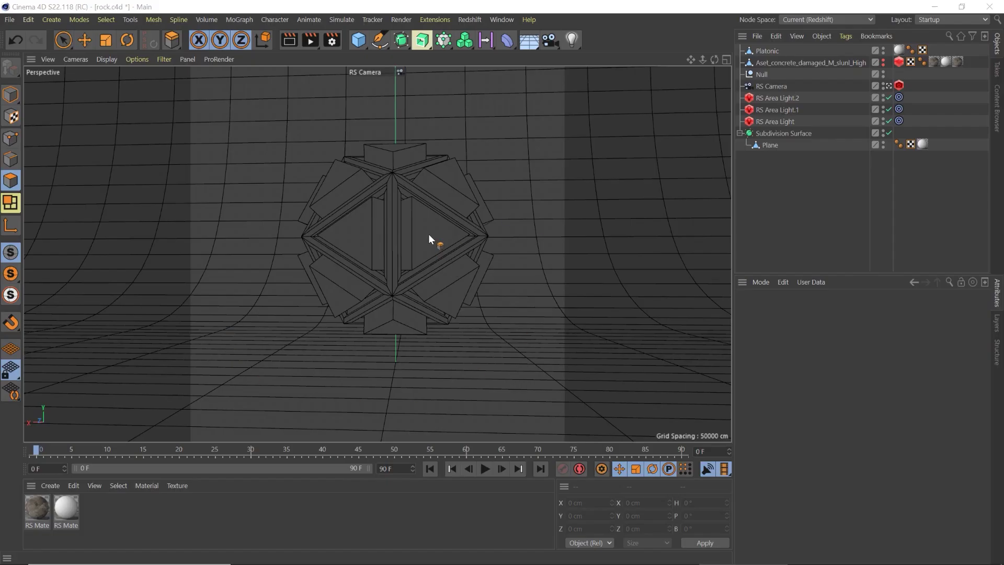
- Set the Platonic material's RS AO Samples to 256 and launch the Redshift RenderView
{"action": "left_click", "coordinate": [767, 52]}
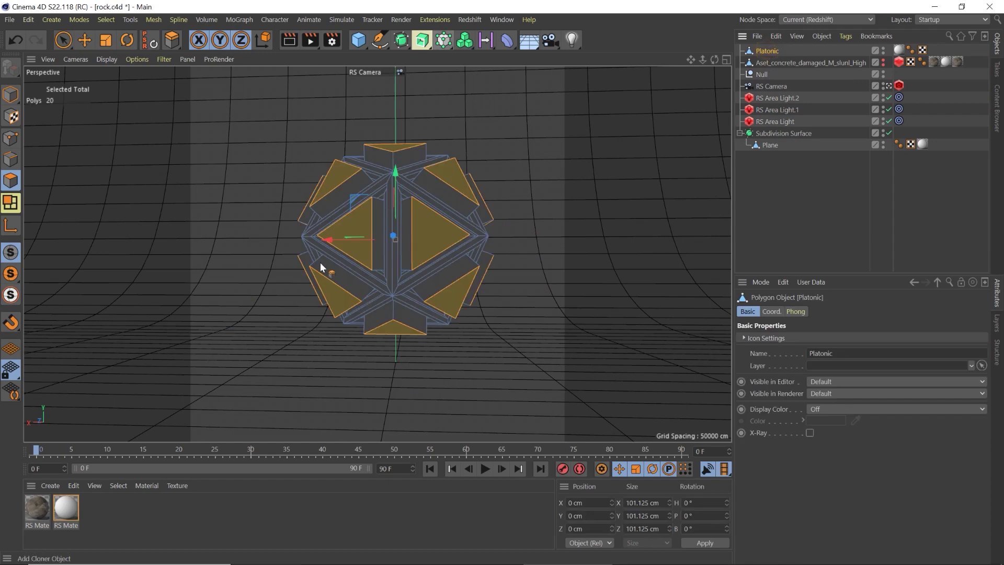
{"action": "double_click", "coordinate": [61, 509]}
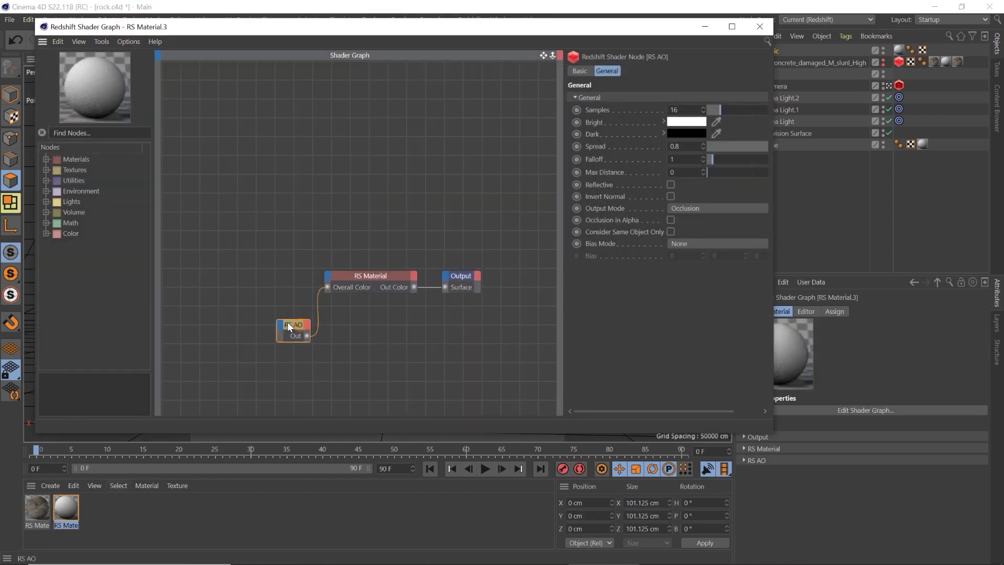
{"action": "left_click_drag", "start_coordinate": [696, 107], "coordinate": [670, 110]}
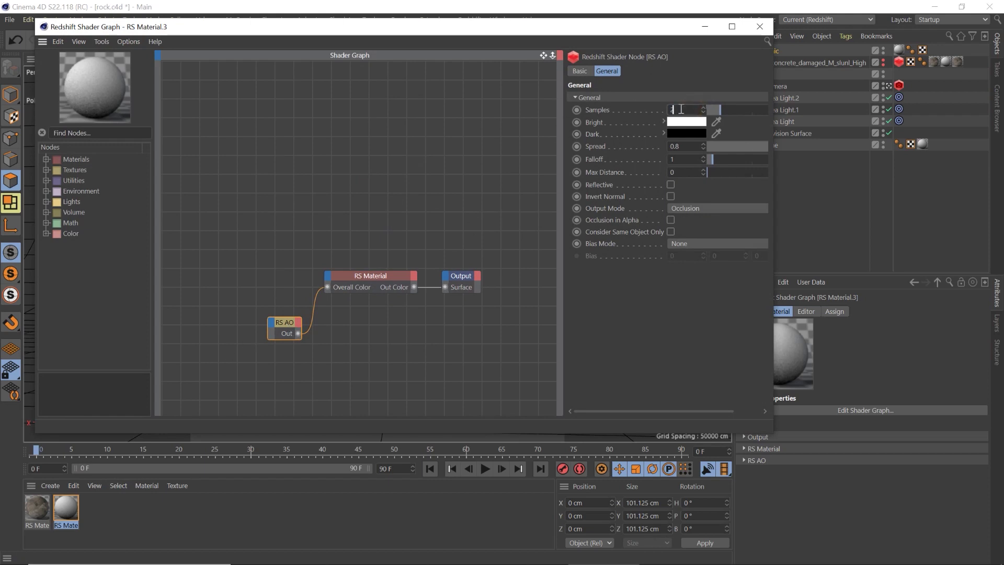
{"action": "type", "text": "256"}
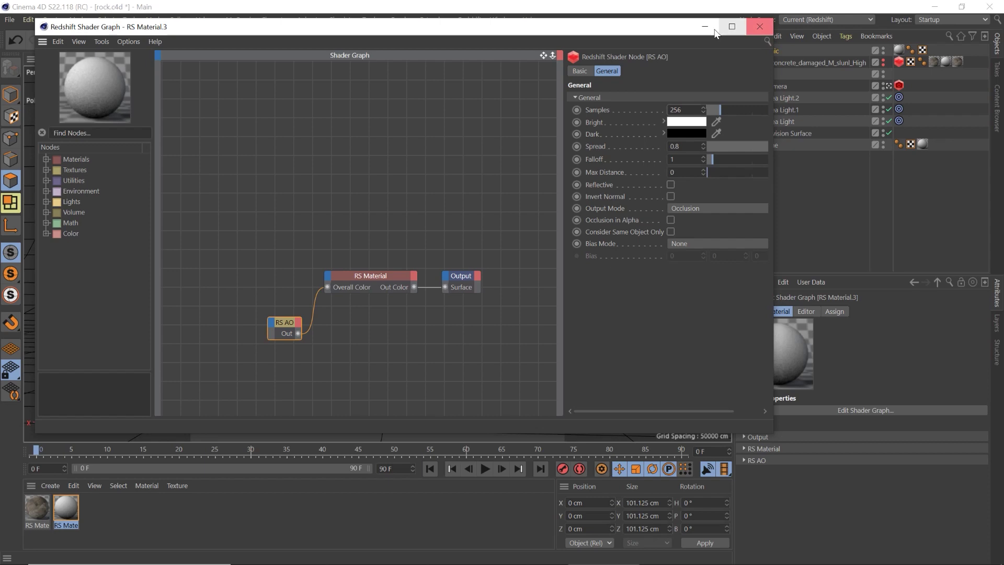
{"action": "left_click", "coordinate": [759, 26]}
{"action": "left_click", "coordinate": [470, 20]}
{"action": "left_click", "coordinate": [464, 111]}
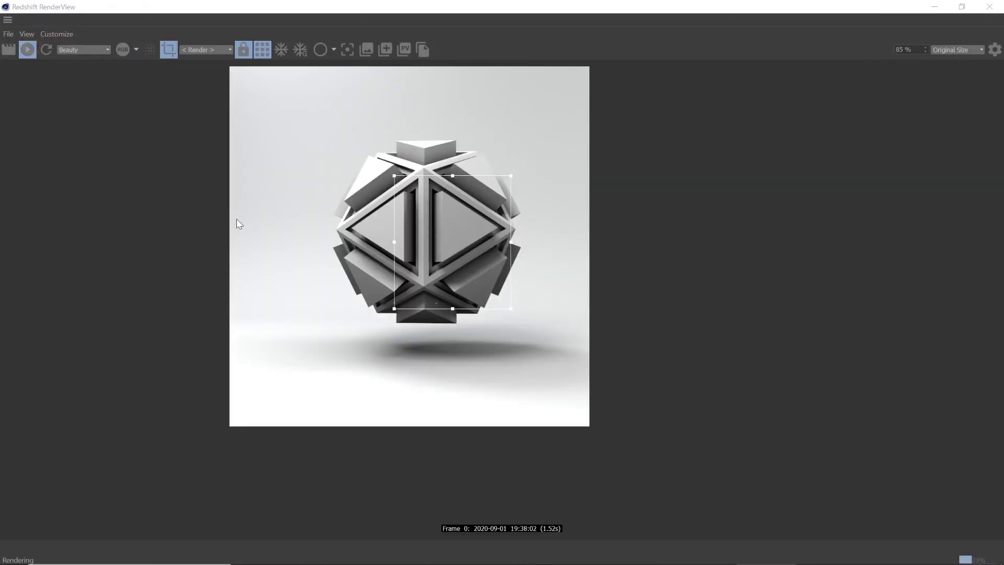
- Move the RenderView to the right, open the Platonic material's Shader Graph, and bring the RenderView forward
{"action": "scroll", "coordinate": [468, 249], "scroll_direction": "up", "scroll_amount": 5}
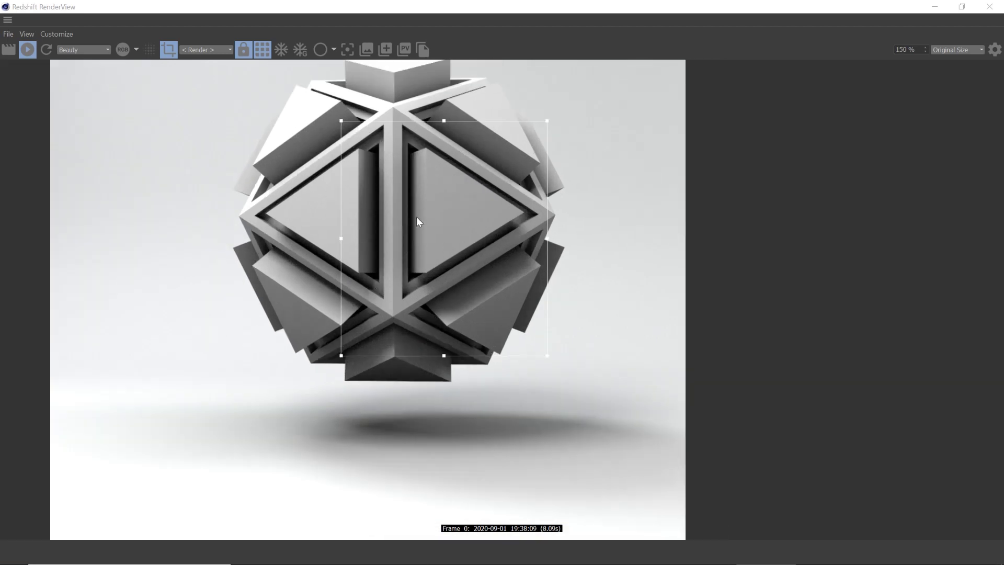
{"action": "left_click_drag", "start_coordinate": [380, 18], "coordinate": [599, 21]}
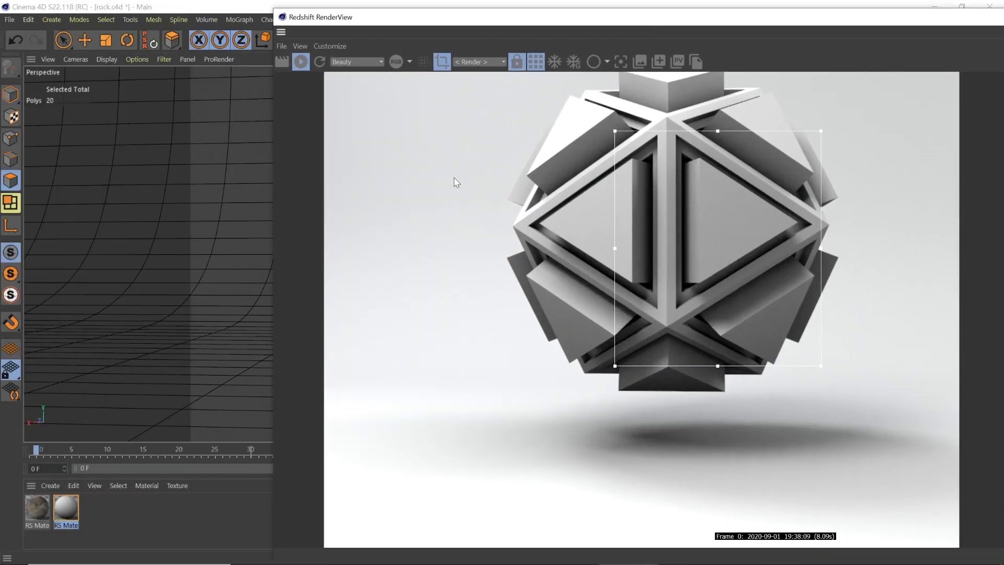
{"action": "double_click", "coordinate": [67, 514]}
{"action": "left_click", "coordinate": [781, 64]}
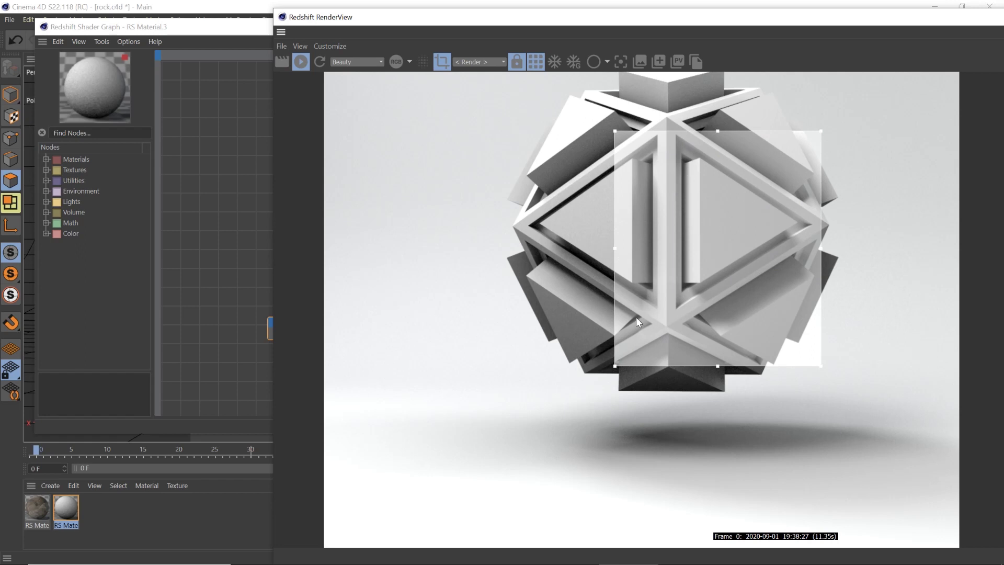
- Connect the RS AO output to the RS Material's Overall Color
{"action": "double_click", "coordinate": [73, 506]}
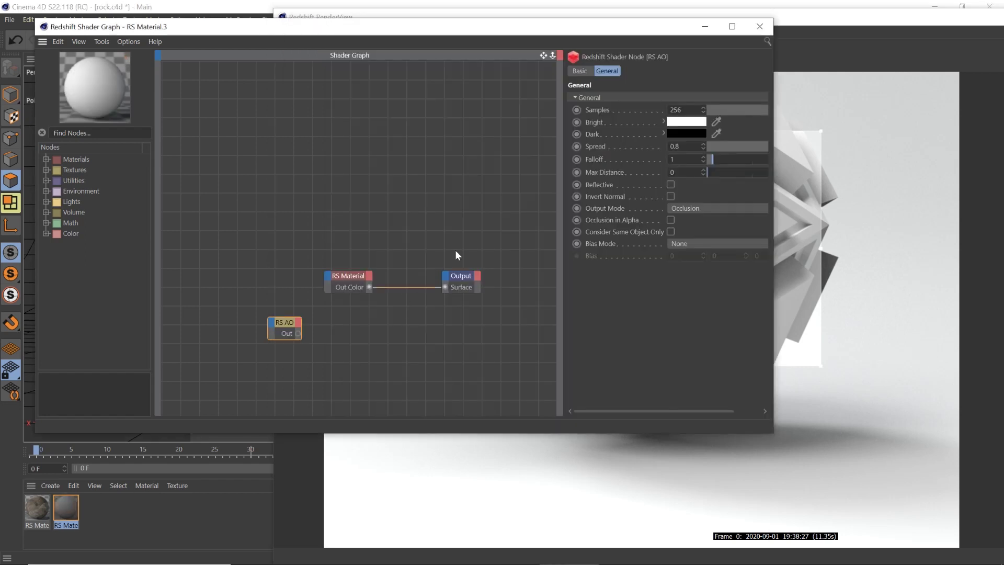
{"action": "left_click_drag", "start_coordinate": [302, 333], "coordinate": [325, 275]}
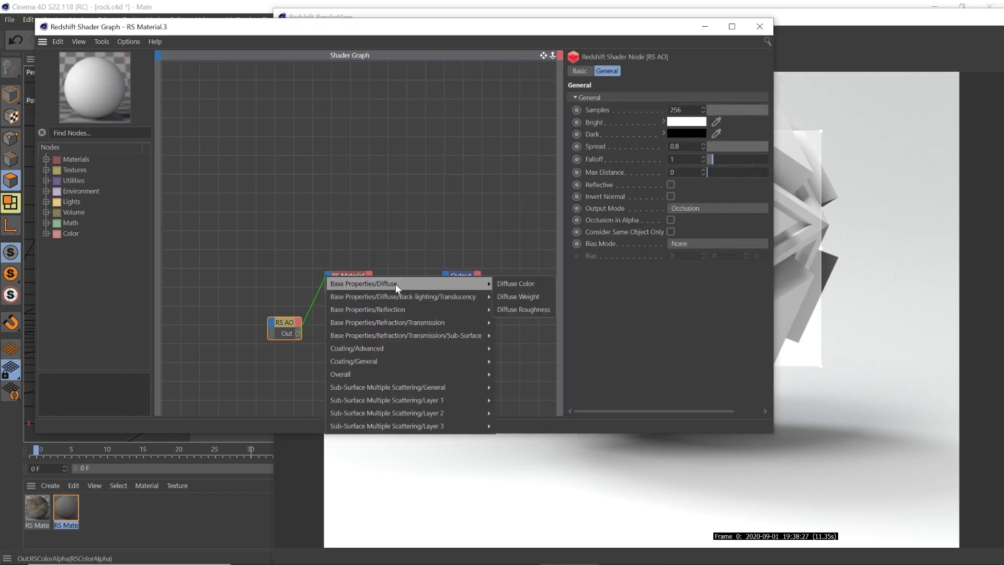
{"action": "mouse_move", "coordinate": [383, 374]}
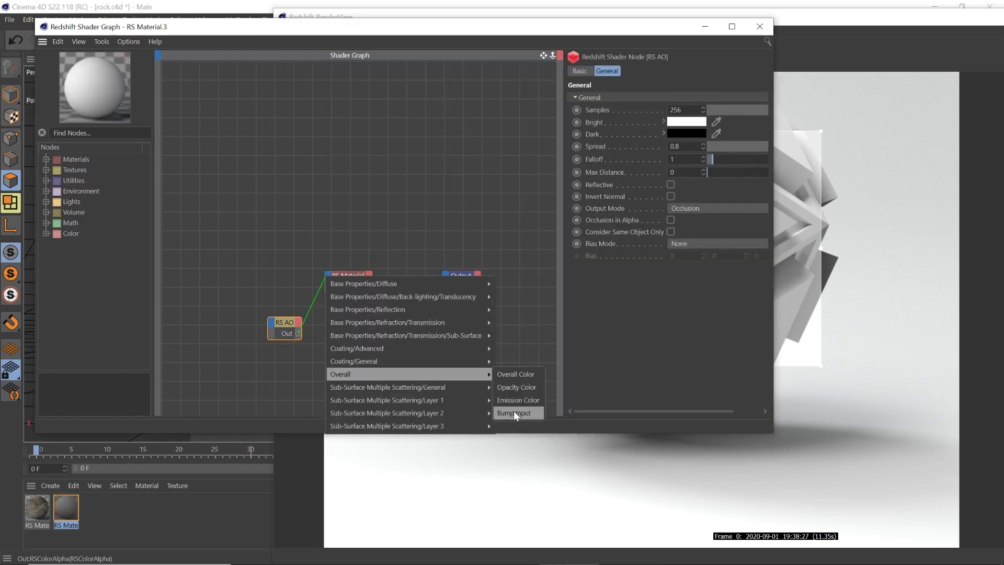
{"action": "left_click", "coordinate": [516, 375]}
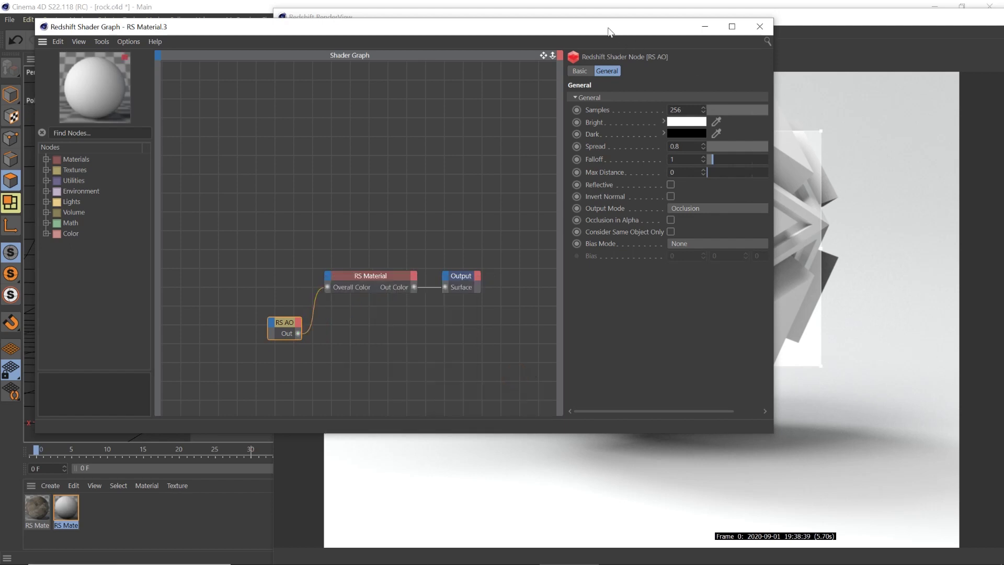
{"action": "left_click_drag", "start_coordinate": [609, 32], "coordinate": [408, 57]}
- Set AO Spread to 0.2 and darken the Dark colour to 32% grey
{"action": "left_click", "coordinate": [481, 170]}
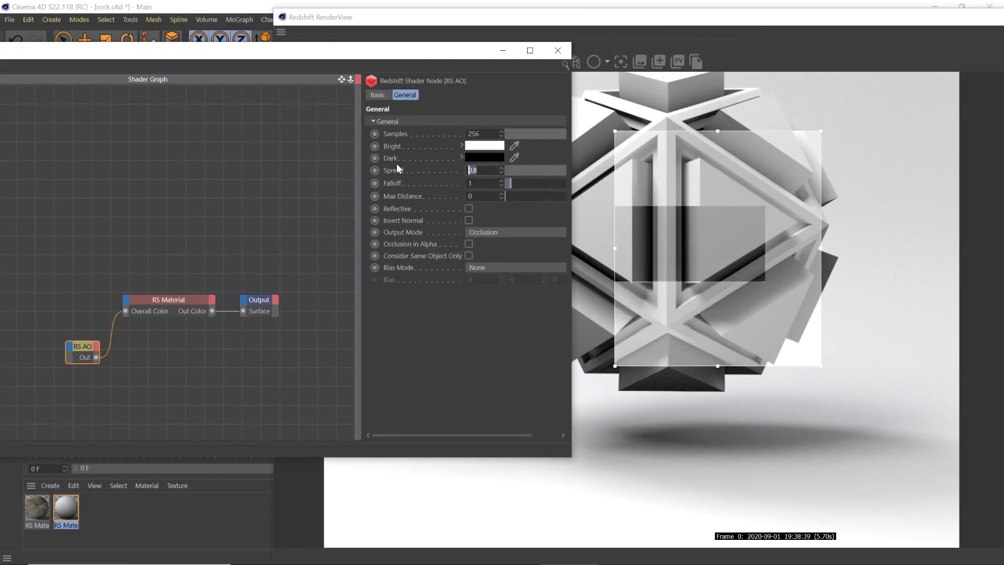
{"action": "type", "text": "0.2"}
{"action": "key", "text": "Return"}
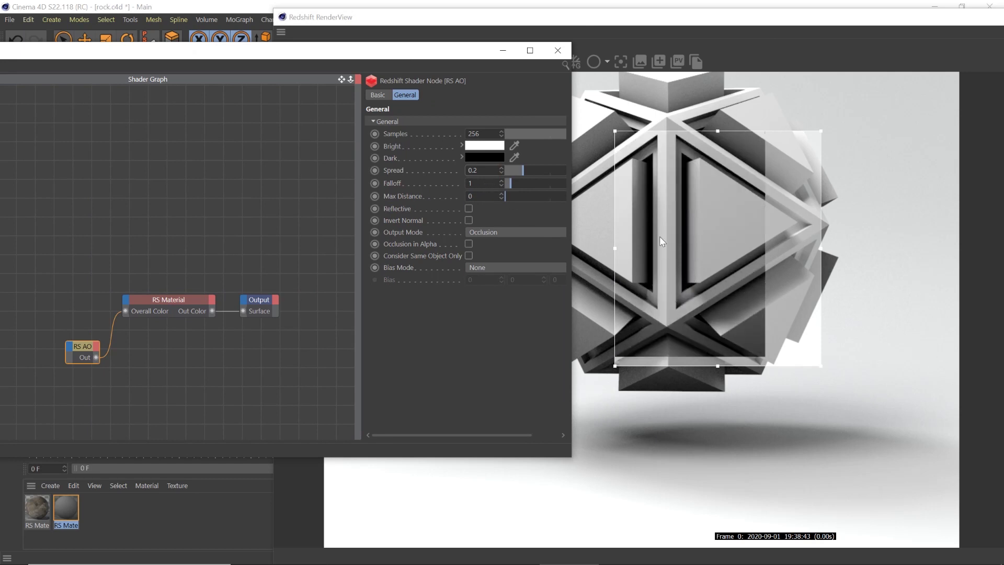
{"action": "left_click", "coordinate": [484, 158]}
{"action": "left_click", "coordinate": [475, 170]}
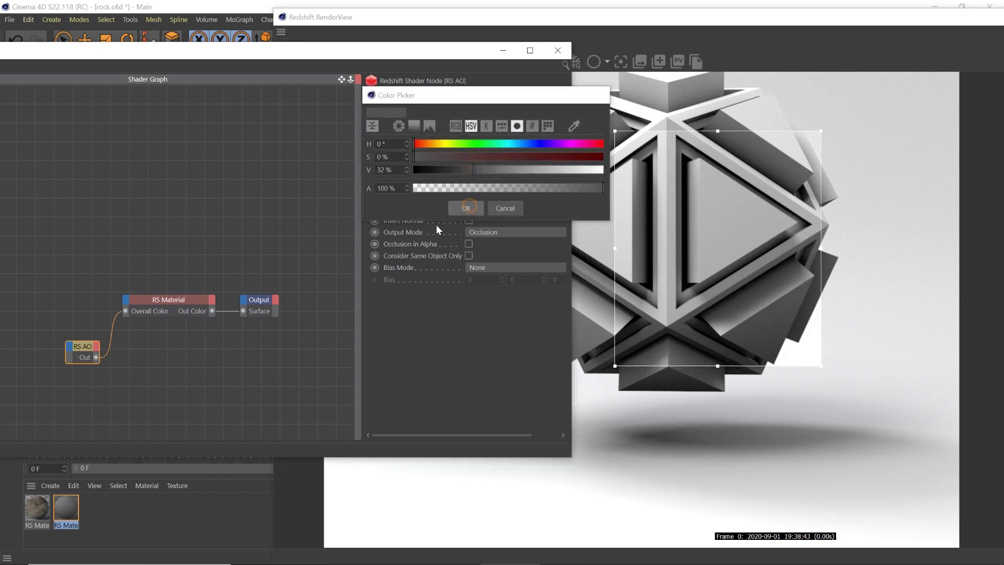
{"action": "left_click", "coordinate": [466, 207]}
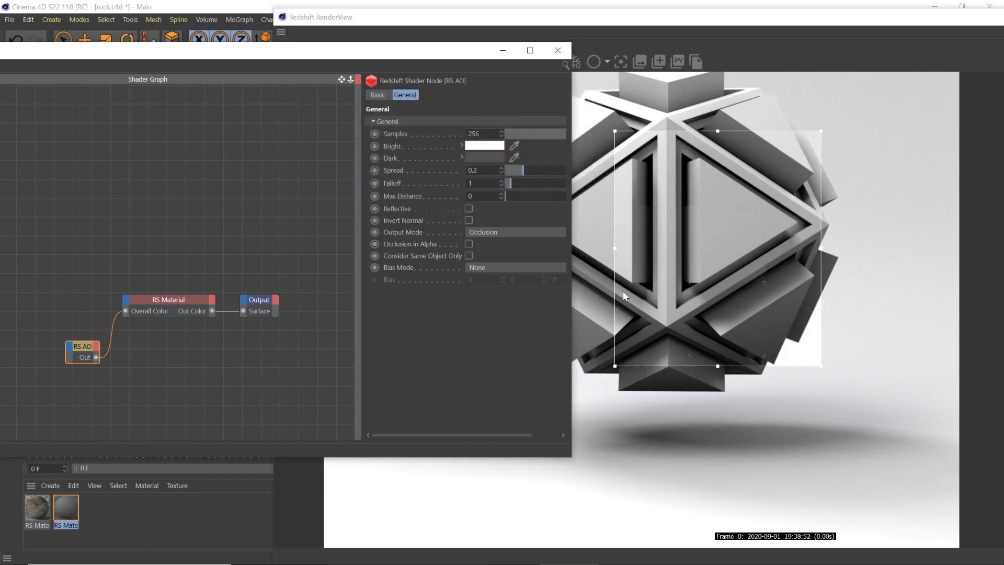